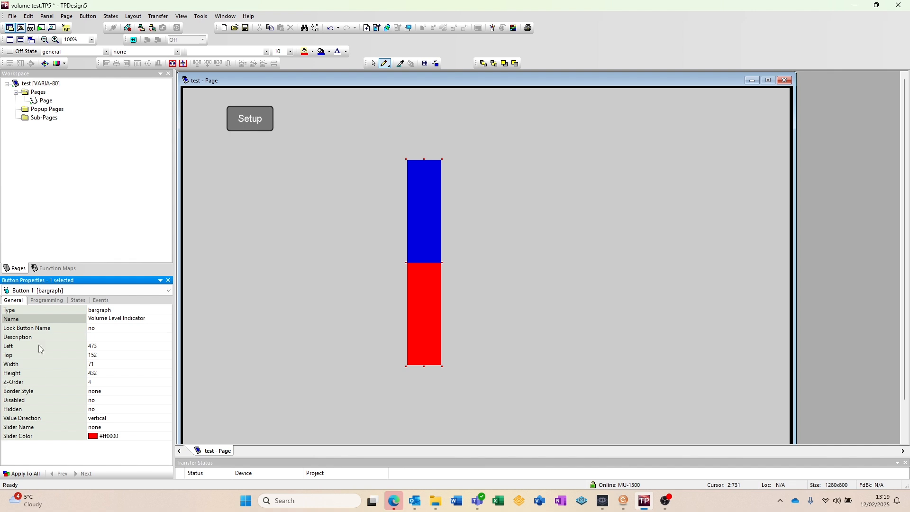
Step: Set the Address Code, Channel Code and Level Code of the Volume Level Indicator bargraph to 1
{"action": "left_click", "coordinate": [47, 301]}
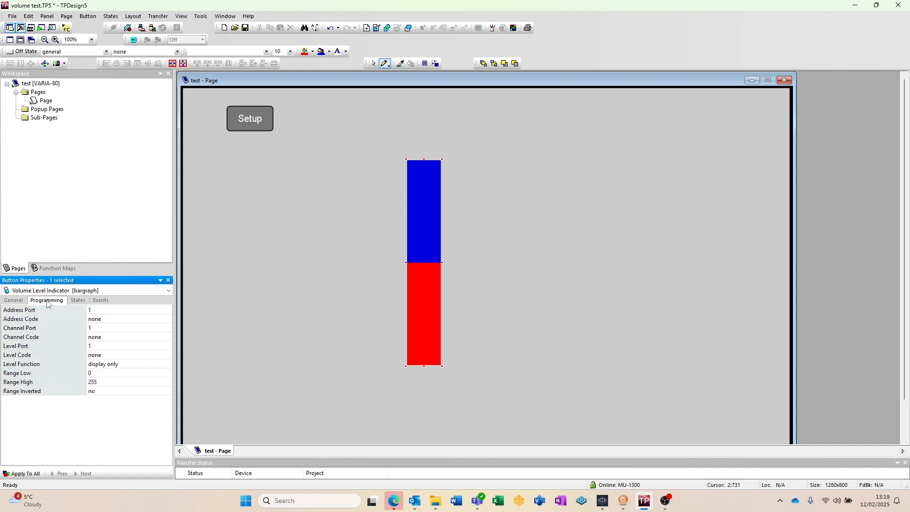
{"action": "left_click", "coordinate": [100, 320]}
{"action": "left_click_drag", "start_coordinate": [100, 320], "coordinate": [55, 320]}
{"action": "type", "text": "1"}
{"action": "key", "text": "Return"}
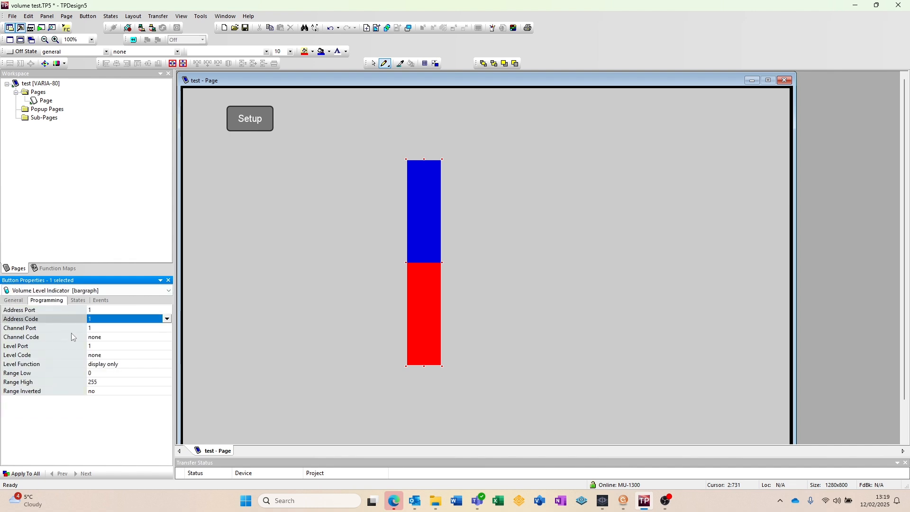
{"action": "left_click", "coordinate": [72, 337]}
{"action": "type", "text": "1"}
{"action": "key", "text": "Return"}
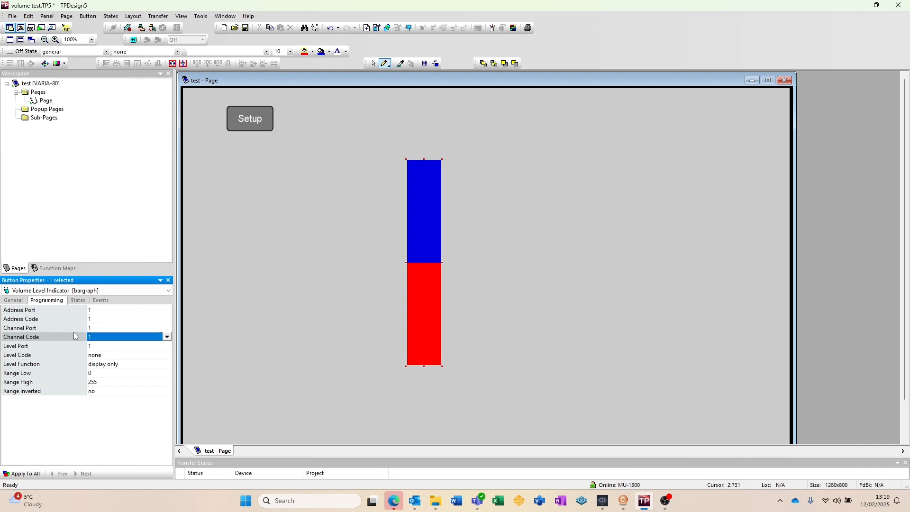
{"action": "left_click", "coordinate": [101, 354]}
{"action": "left_click_drag", "start_coordinate": [100, 354], "coordinate": [42, 344]}
{"action": "type", "text": "1"}
{"action": "key", "text": "Return"}
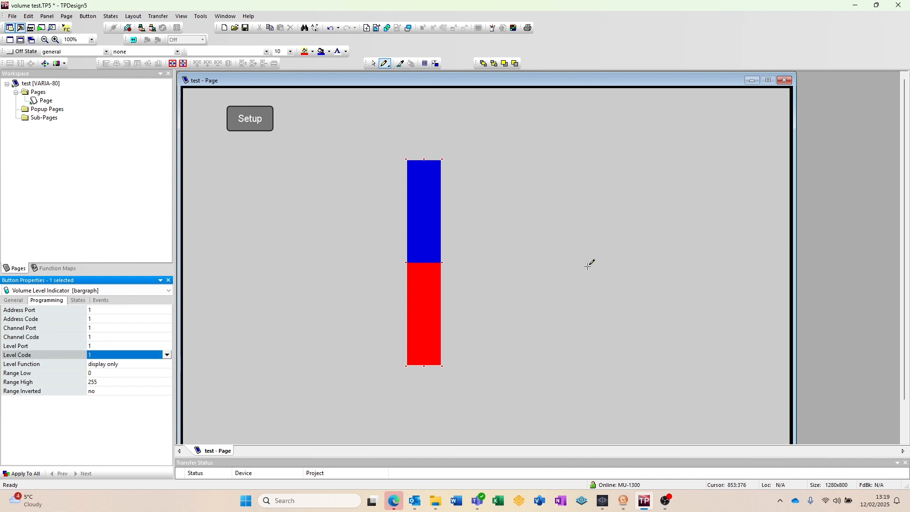
Step: Duplicate the bargraph just to the right of the original and rename the copy Volume Level Control
{"action": "left_click", "coordinate": [373, 63]}
{"action": "left_click", "coordinate": [429, 236]}
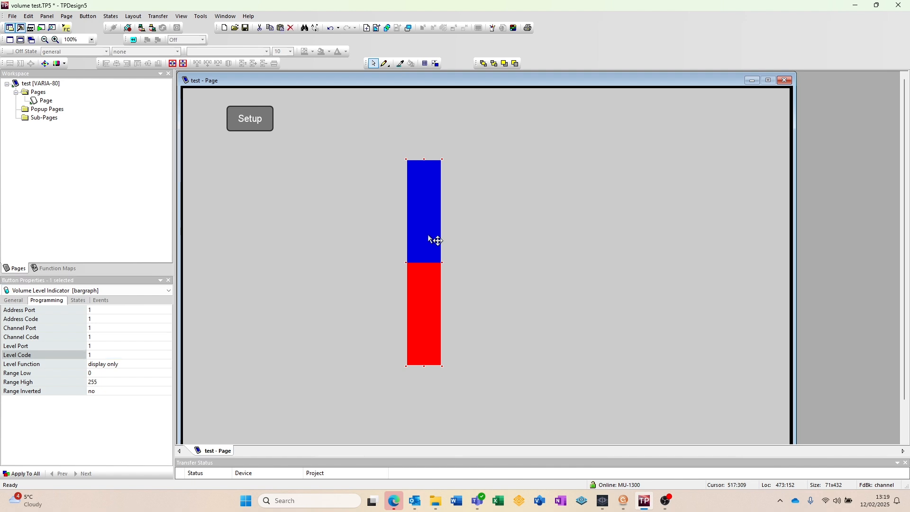
{"action": "left_click_drag", "start_coordinate": [432, 232], "coordinate": [475, 229]}
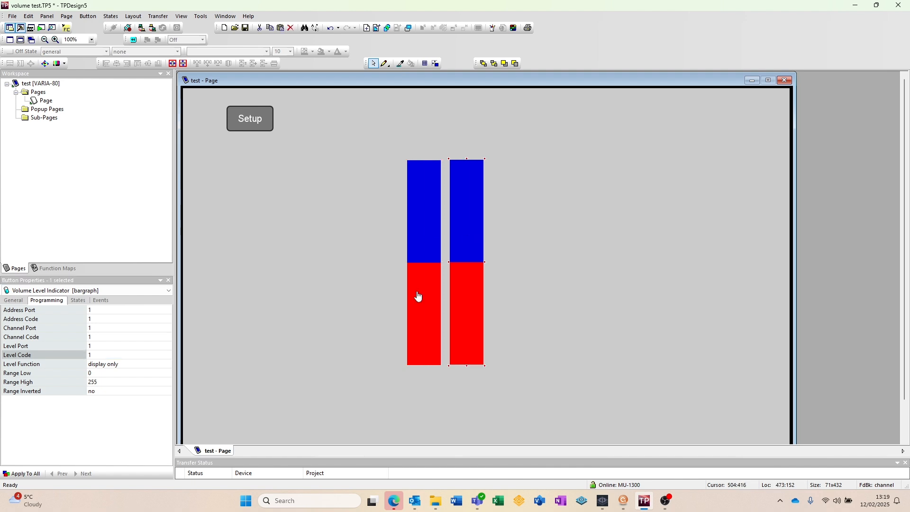
{"action": "left_click", "coordinate": [14, 301]}
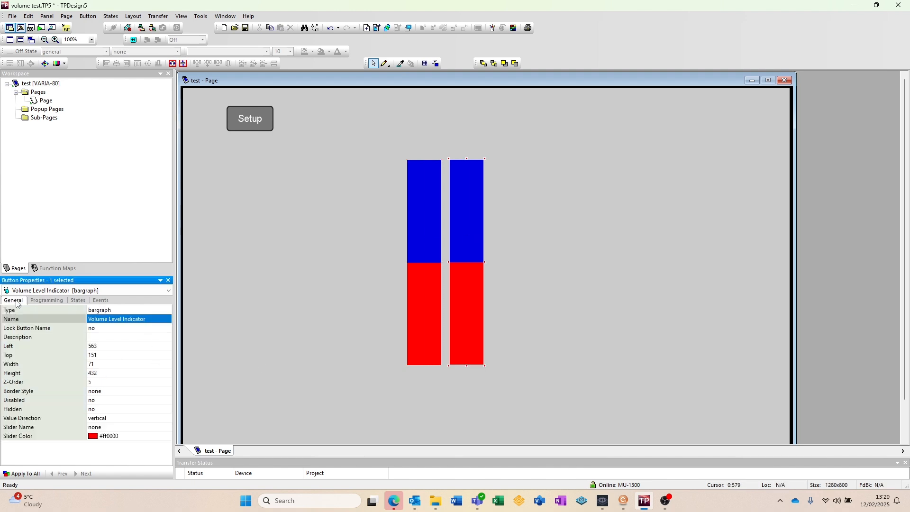
{"action": "left_click", "coordinate": [148, 320]}
{"action": "key", "text": "BackSpace"}
{"action": "key", "text": "BackSpace"}
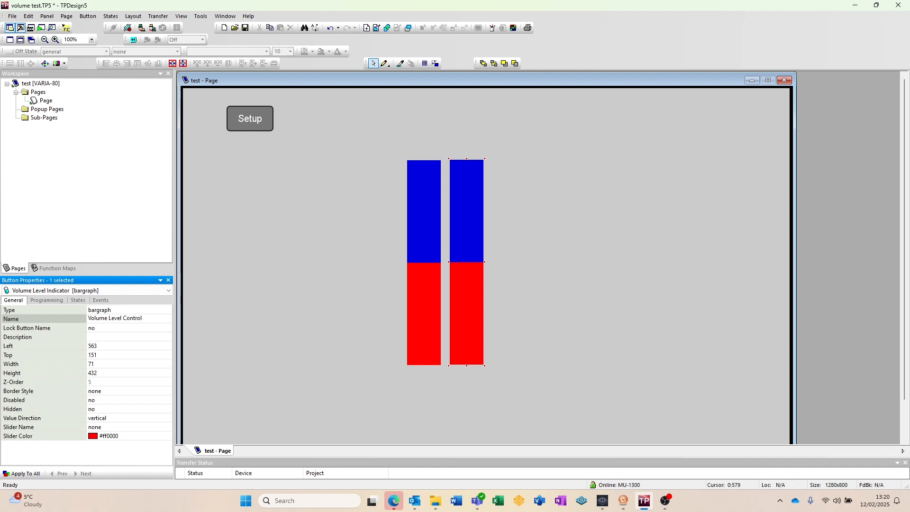
Step: Set the Address Code, Channel Code and Level Code of the Volume Level Control bargraph to 2
{"action": "left_click", "coordinate": [47, 302]}
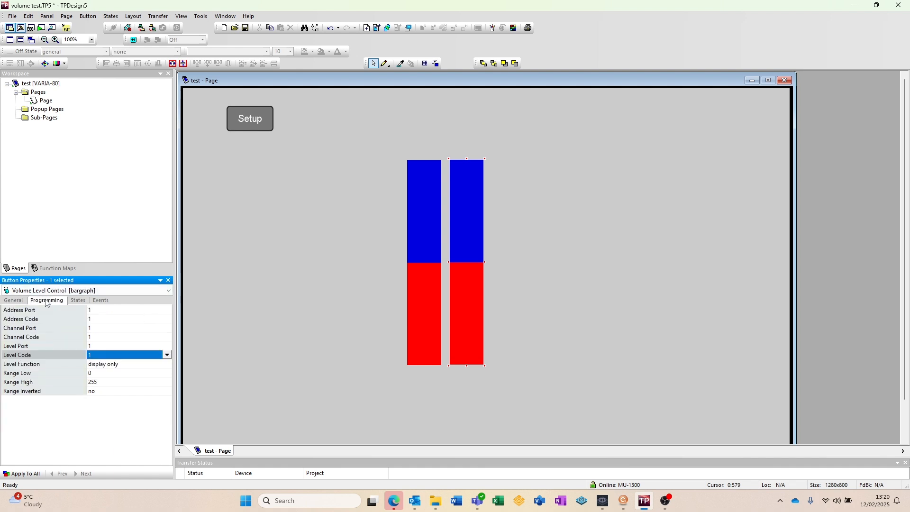
{"action": "left_click", "coordinate": [101, 319]}
{"action": "type", "text": "2"}
{"action": "key", "text": "Return"}
{"action": "left_click", "coordinate": [98, 337]}
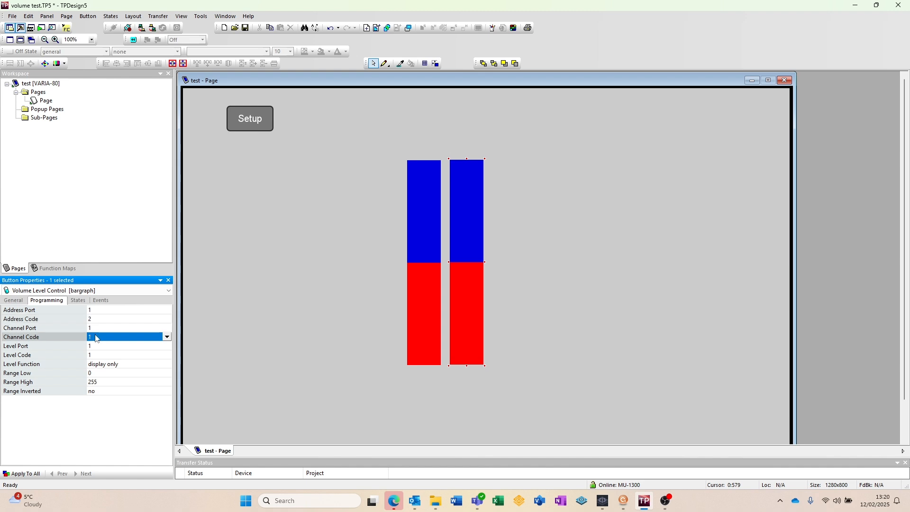
{"action": "type", "text": "2"}
{"action": "key", "text": "Return"}
{"action": "left_click", "coordinate": [103, 355]}
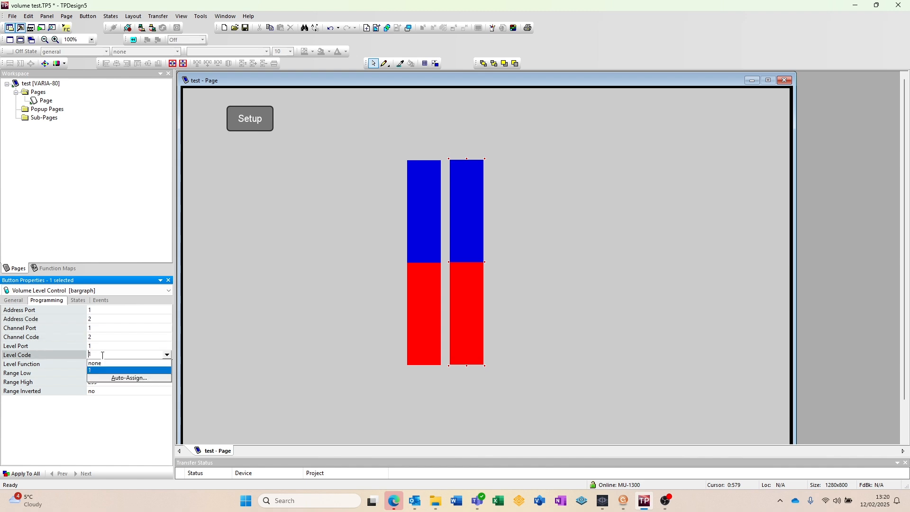
{"action": "type", "text": "2"}
{"action": "key", "text": "Return"}
Step: Change the Level Function of the Volume Level Control bargraph to active
{"action": "left_click", "coordinate": [143, 363]}
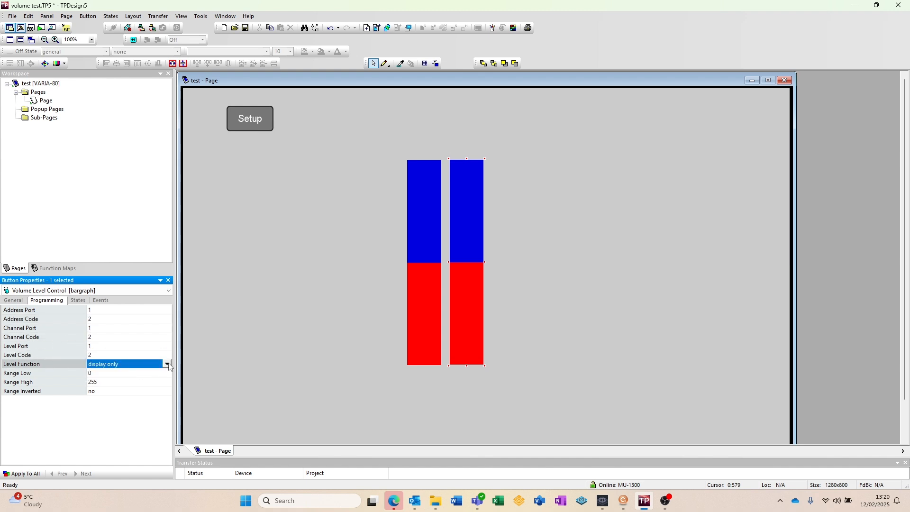
{"action": "left_click", "coordinate": [167, 364]}
{"action": "left_click", "coordinate": [102, 377]}
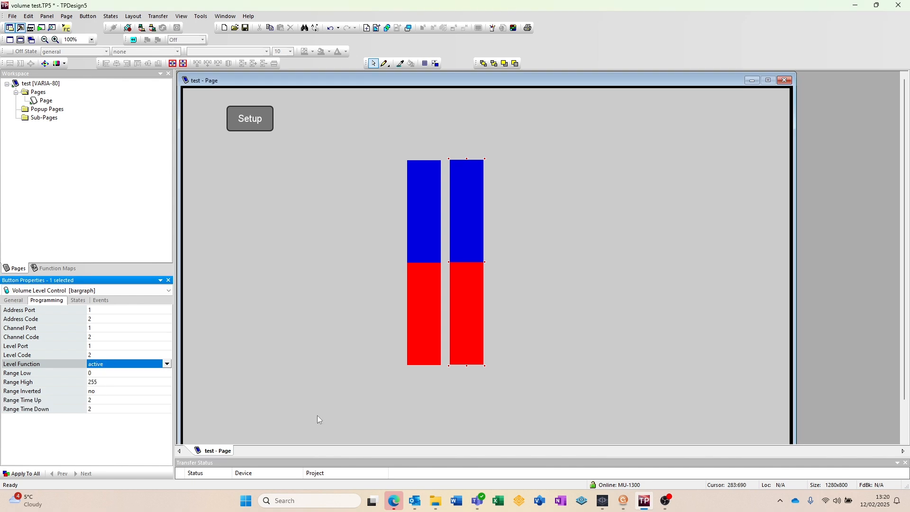
Step: Make the Volume Level Control's fill color fully transparent for all states, with opacity 0 (0000DF00)
{"action": "left_click", "coordinate": [78, 300]}
{"action": "left_click", "coordinate": [5, 311]}
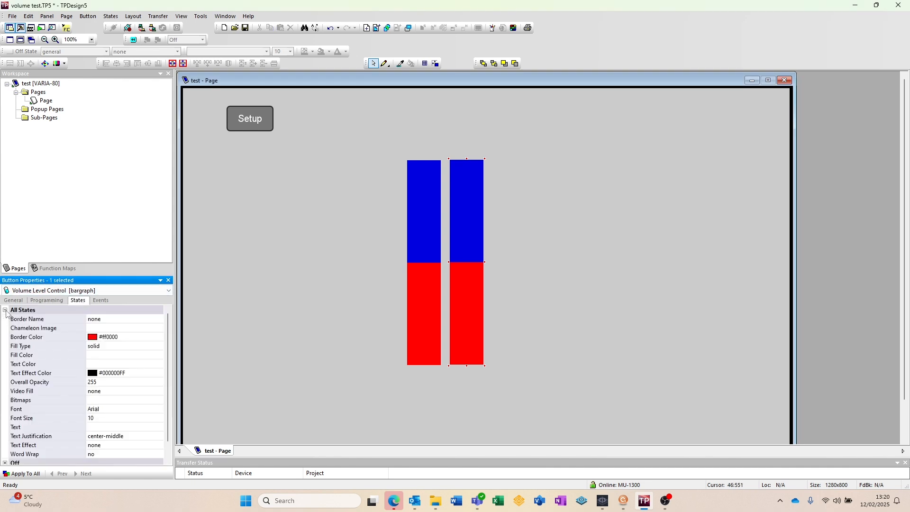
{"action": "left_click", "coordinate": [94, 357]}
{"action": "left_click", "coordinate": [160, 356]}
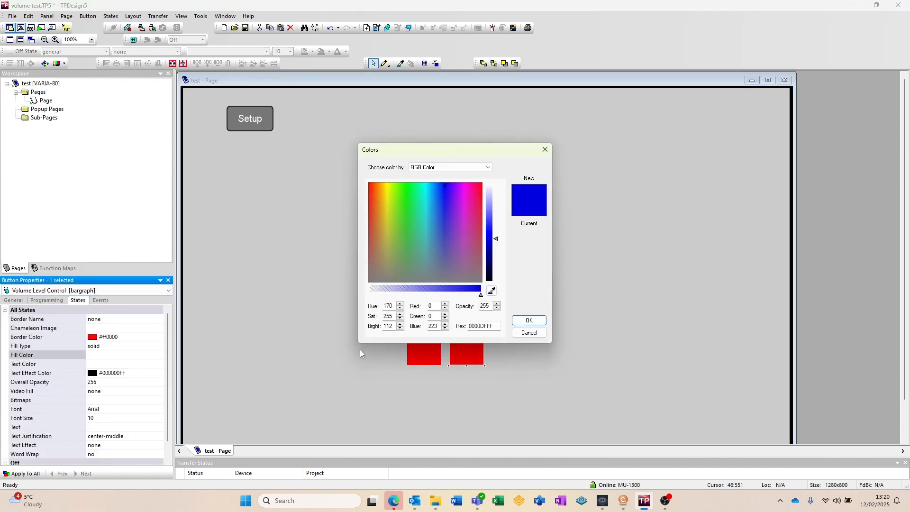
{"action": "left_click_drag", "start_coordinate": [483, 298], "coordinate": [351, 298]}
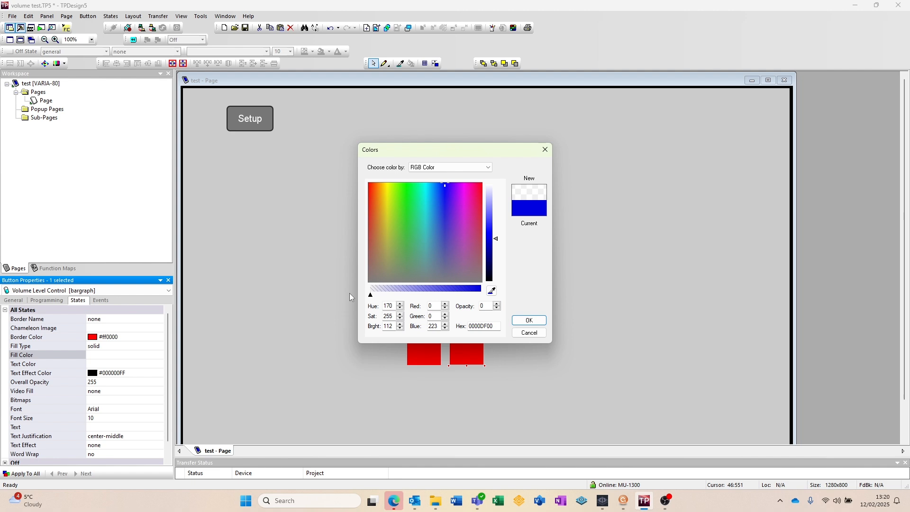
{"action": "left_click", "coordinate": [529, 321]}
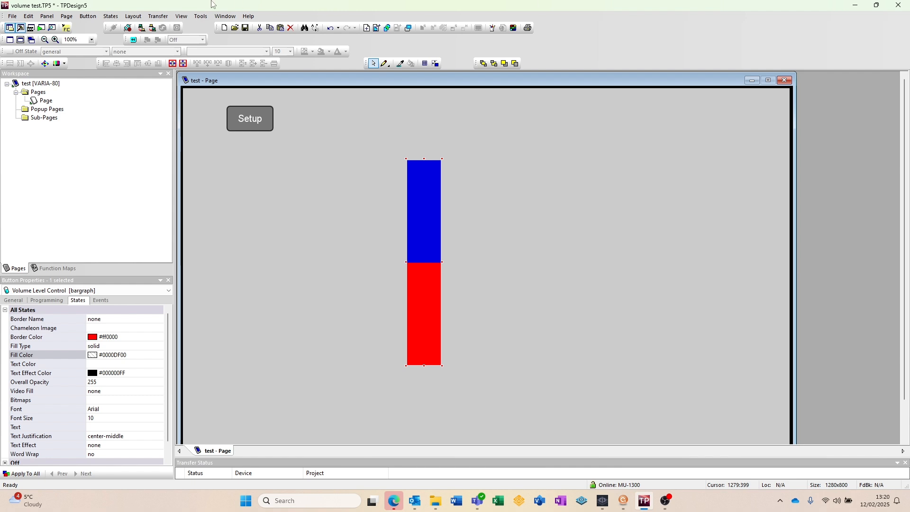
Step: Send the test panel design to the VARIA-80 device 10001 using smart transfer
{"action": "left_click", "coordinate": [157, 16]}
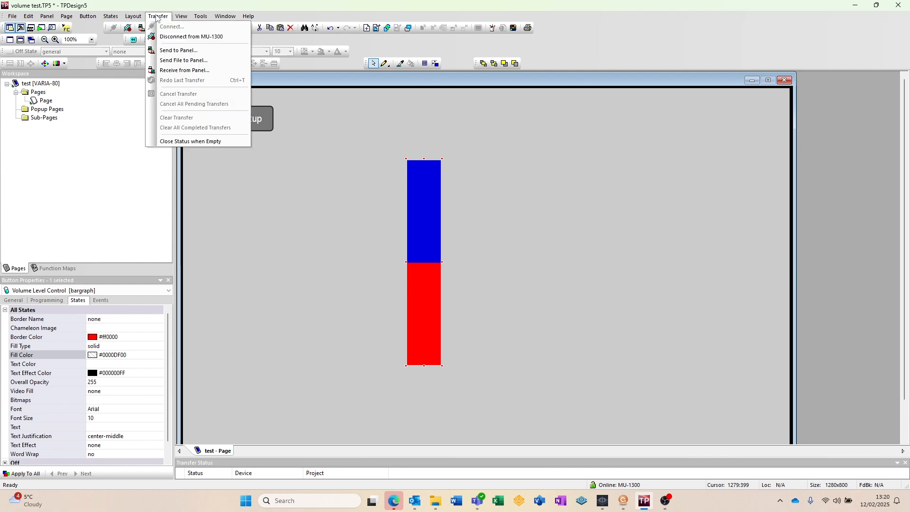
{"action": "left_click", "coordinate": [171, 51]}
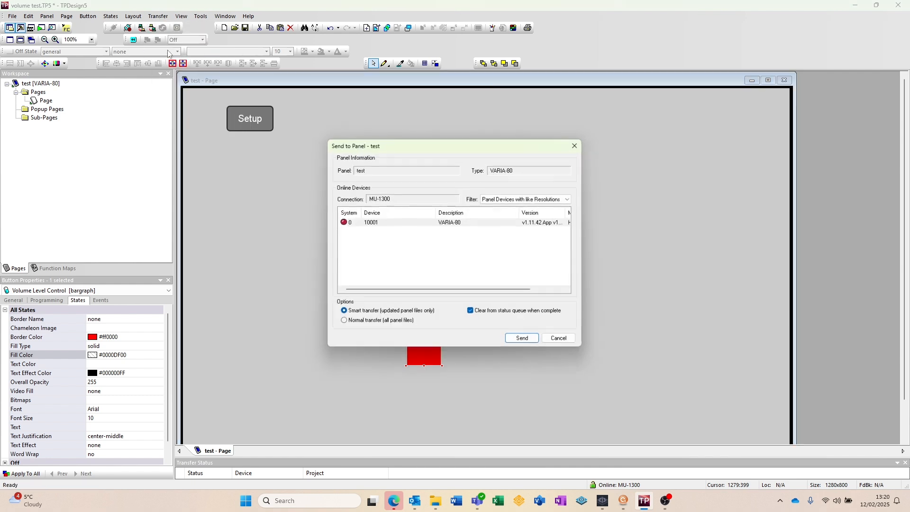
{"action": "left_click", "coordinate": [524, 340]}
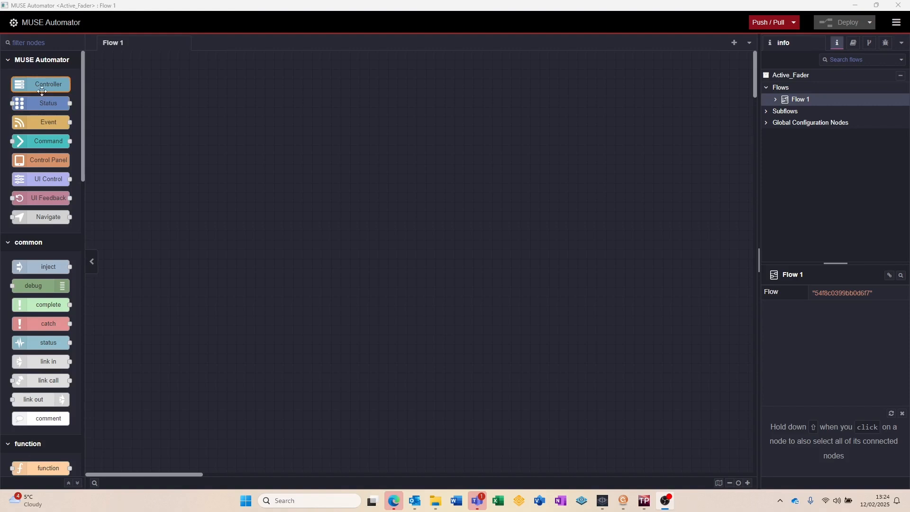
Step: Add a Controller node to Flow 1 and connect it to the controller at 192.168.100.10, port 80
{"action": "left_click_drag", "start_coordinate": [41, 86], "coordinate": [176, 125]}
{"action": "double_click", "coordinate": [172, 117]}
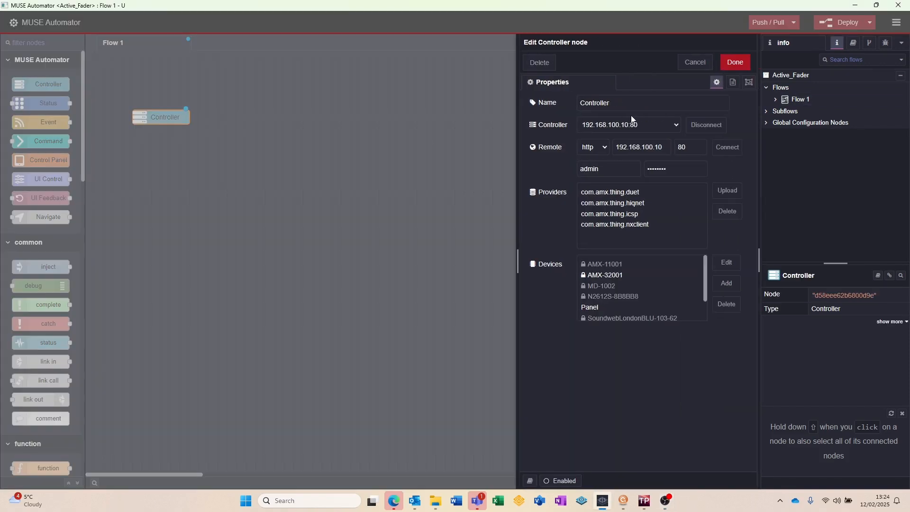
{"action": "left_click", "coordinate": [727, 147]}
{"action": "left_click", "coordinate": [736, 63]}
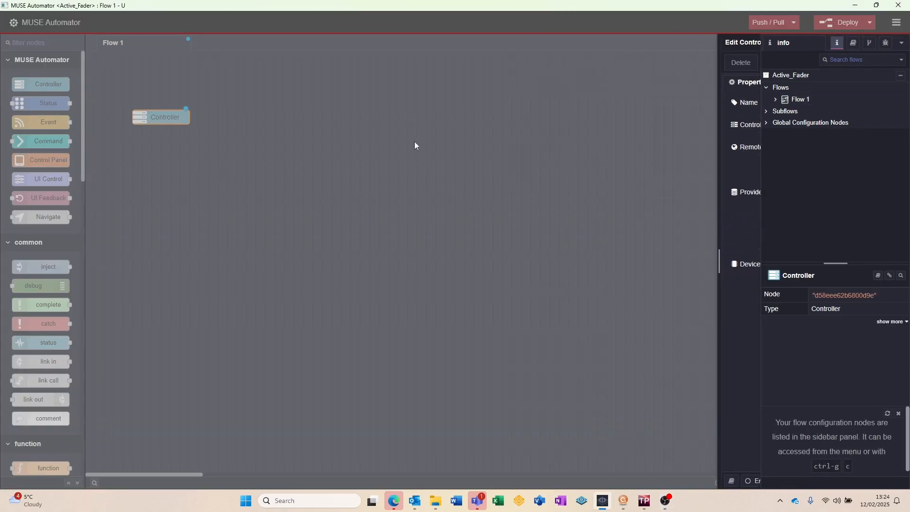
Step: Add a Control Panel node below the Controller node and assign it the device named Panel
{"action": "left_click_drag", "start_coordinate": [40, 161], "coordinate": [175, 145]}
{"action": "double_click", "coordinate": [171, 146]}
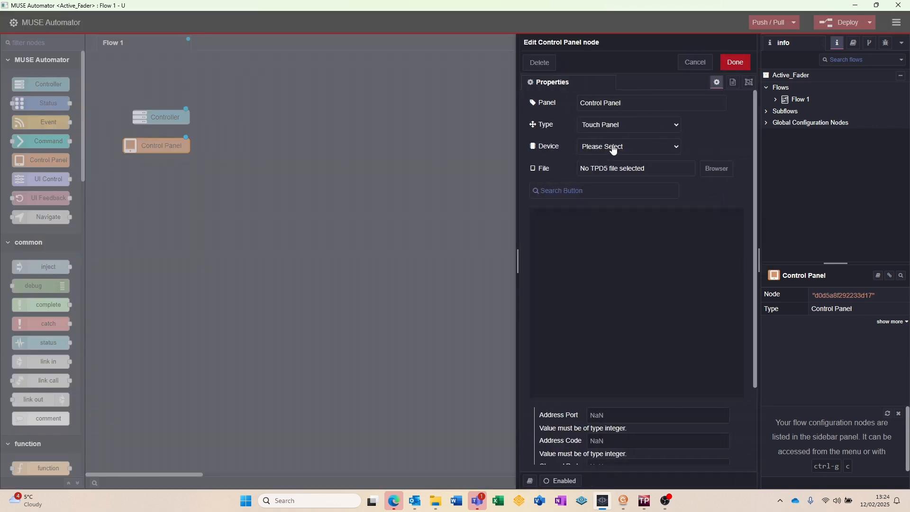
{"action": "left_click", "coordinate": [614, 150]}
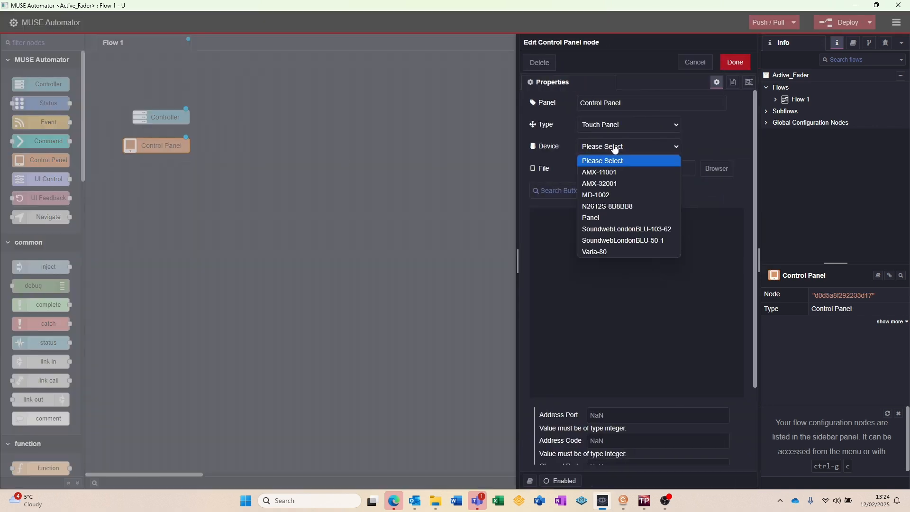
{"action": "left_click", "coordinate": [619, 217]}
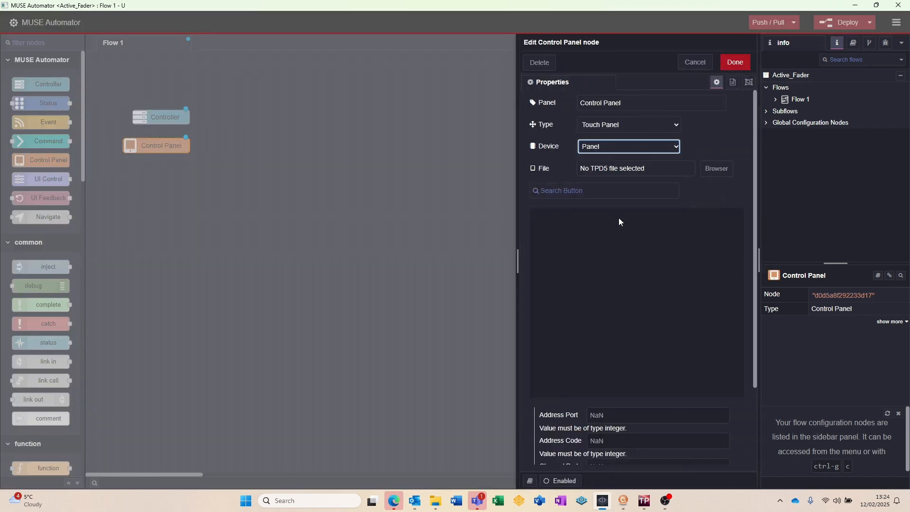
Step: Load volume test.TP5 into the Control Panel node, expand its Page to check the buttons, and deploy the flow
{"action": "left_click", "coordinate": [716, 168]}
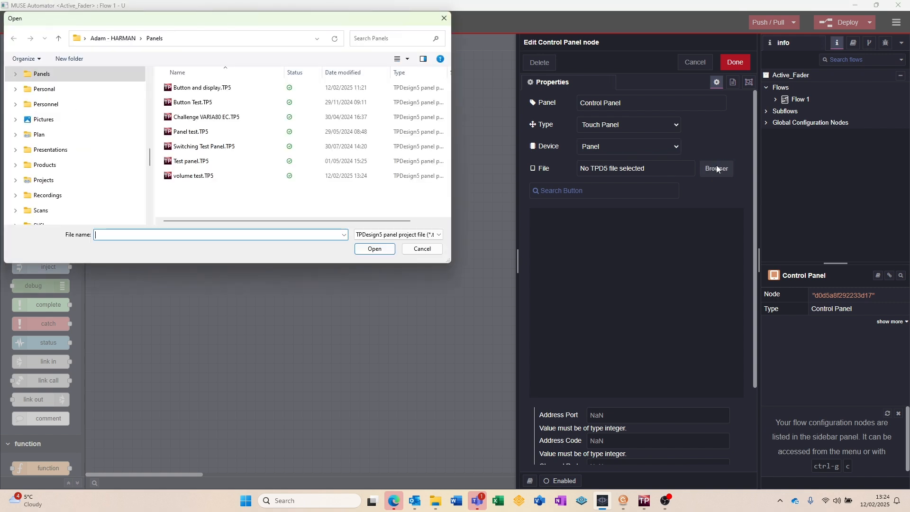
{"action": "left_click", "coordinate": [194, 176]}
{"action": "left_click", "coordinate": [377, 248]}
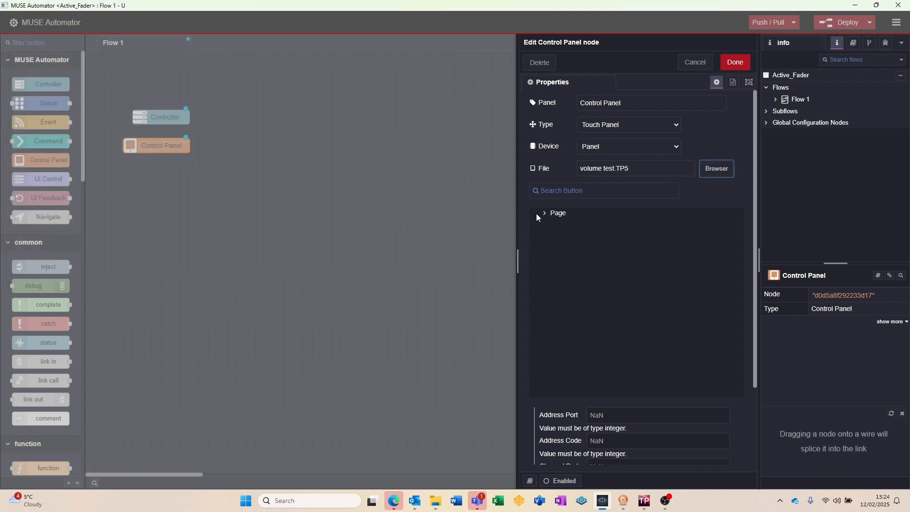
{"action": "left_click", "coordinate": [545, 214]}
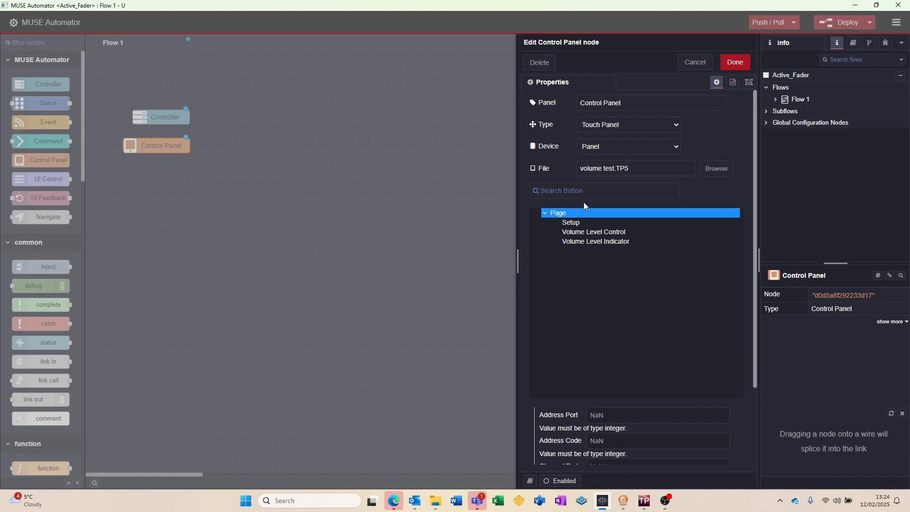
{"action": "left_click", "coordinate": [735, 62]}
{"action": "left_click", "coordinate": [834, 23]}
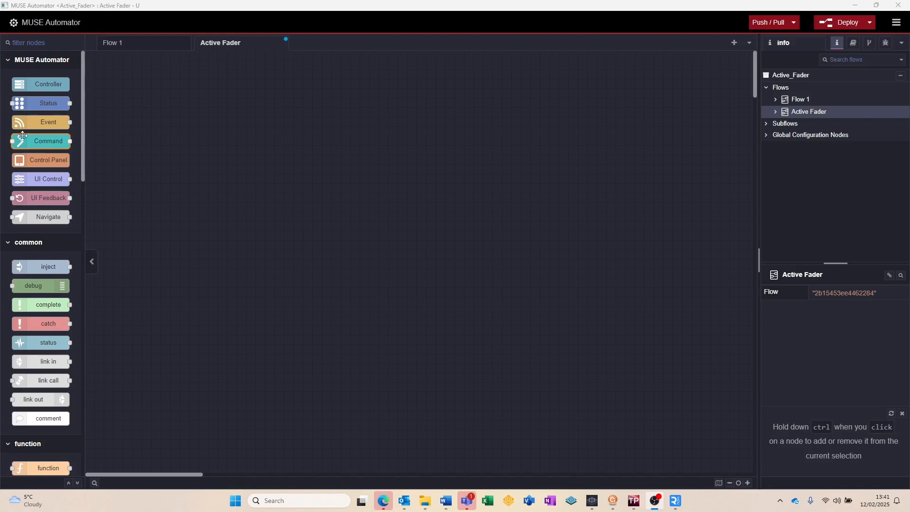
Step: Add an Event node to the Active Fader flow and name it DSP Volume Level
{"action": "left_click_drag", "start_coordinate": [63, 123], "coordinate": [172, 141]}
{"action": "double_click", "coordinate": [162, 140]}
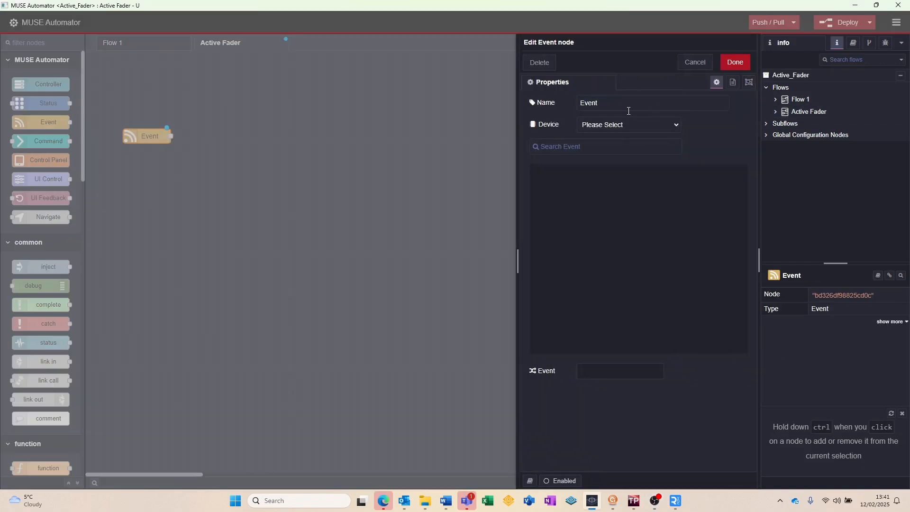
{"action": "type", "text": "DSP V"}
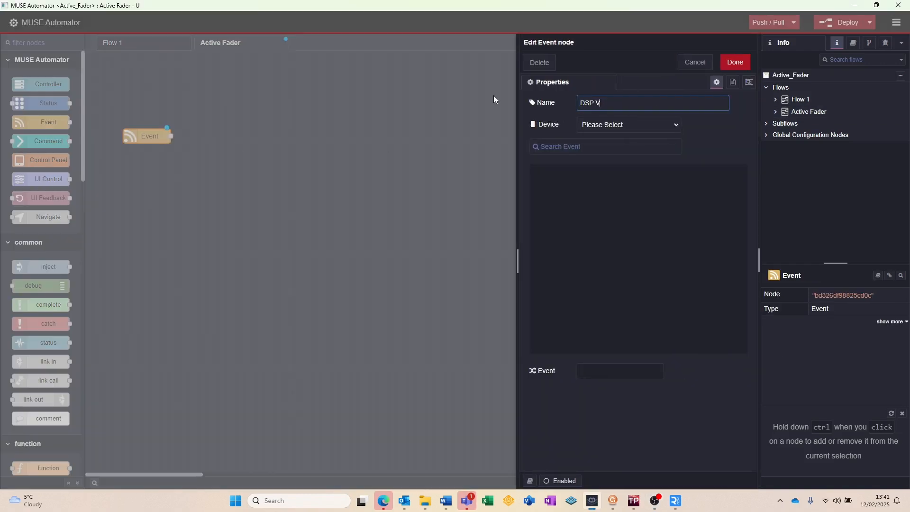
{"action": "type", "text": "olume Level"}
Step: Assign the DSP Volume Level node to SoundwebLondonBLU-50-1 and choose the Master event under Audio, Event Space
{"action": "left_click", "coordinate": [609, 125]}
{"action": "left_click", "coordinate": [616, 218]}
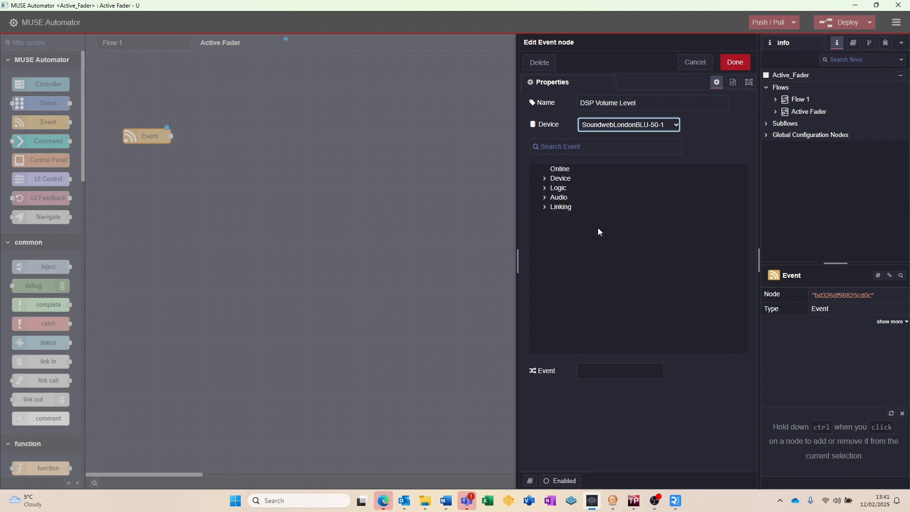
{"action": "left_click", "coordinate": [562, 198]}
{"action": "left_click", "coordinate": [582, 274]}
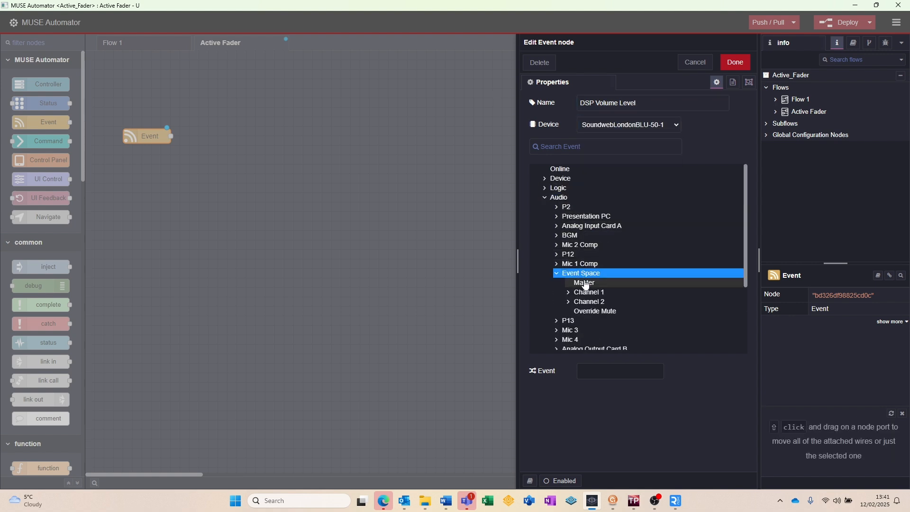
{"action": "left_click", "coordinate": [586, 284]}
{"action": "left_click", "coordinate": [736, 63]}
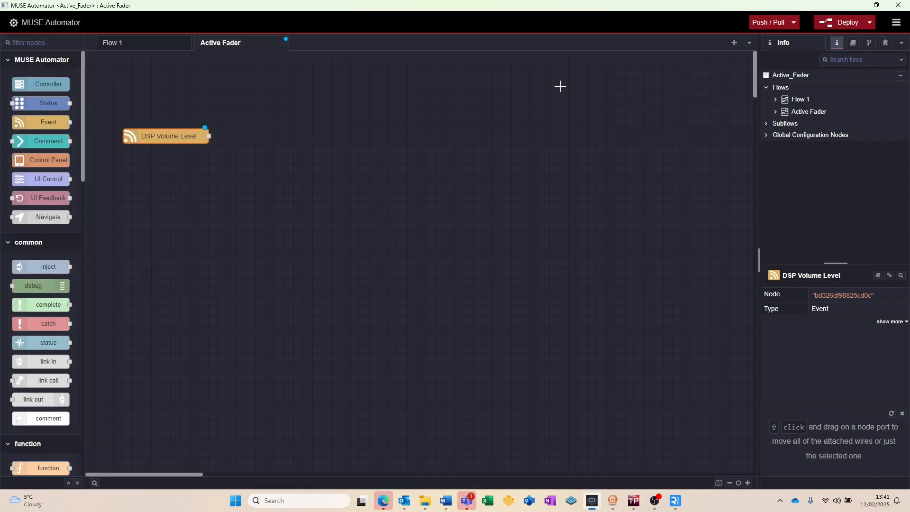
Step: Add a debug node near DSP Volume Level and send its output only to the node status, not the debug window
{"action": "left_click_drag", "start_coordinate": [45, 286], "coordinate": [266, 111]}
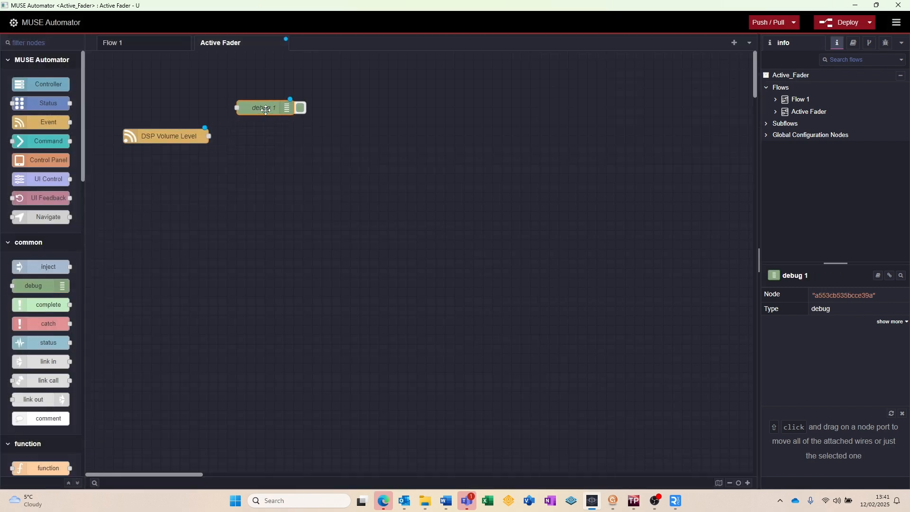
{"action": "double_click", "coordinate": [266, 110]}
{"action": "left_click", "coordinate": [583, 122]}
{"action": "left_click", "coordinate": [584, 156]}
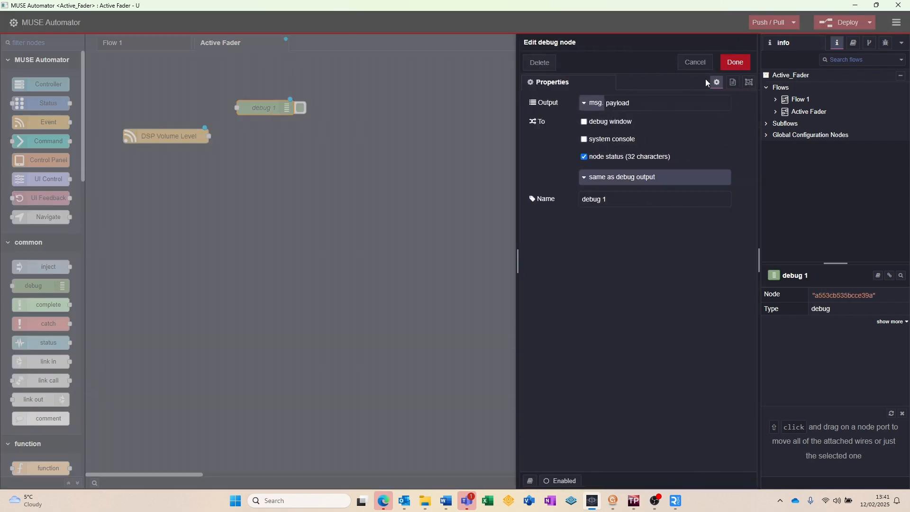
{"action": "left_click", "coordinate": [736, 62]}
Step: Wire DSP Volume Level to debug 1, deploy the flow, and test it with the Master fader in the Audio Architect gain window
{"action": "left_click_drag", "start_coordinate": [209, 136], "coordinate": [237, 107]}
{"action": "left_click", "coordinate": [834, 22]}
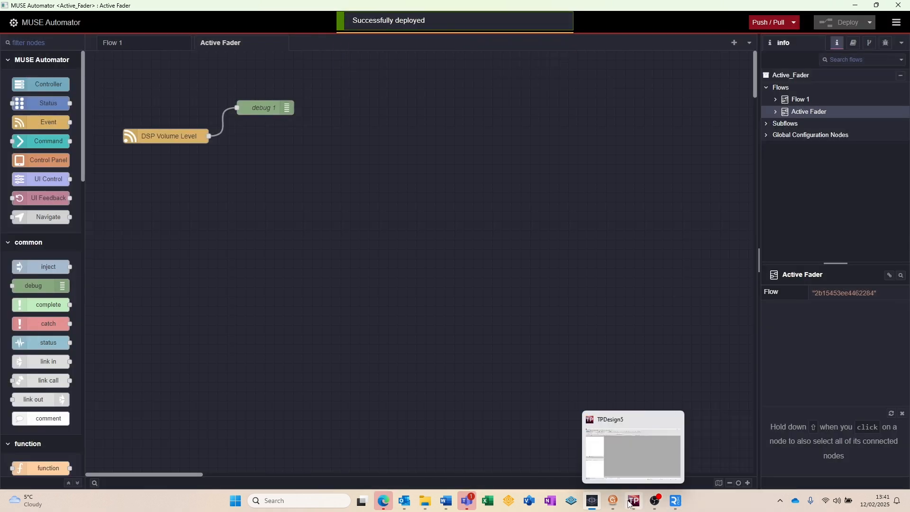
{"action": "left_click", "coordinate": [666, 452]}
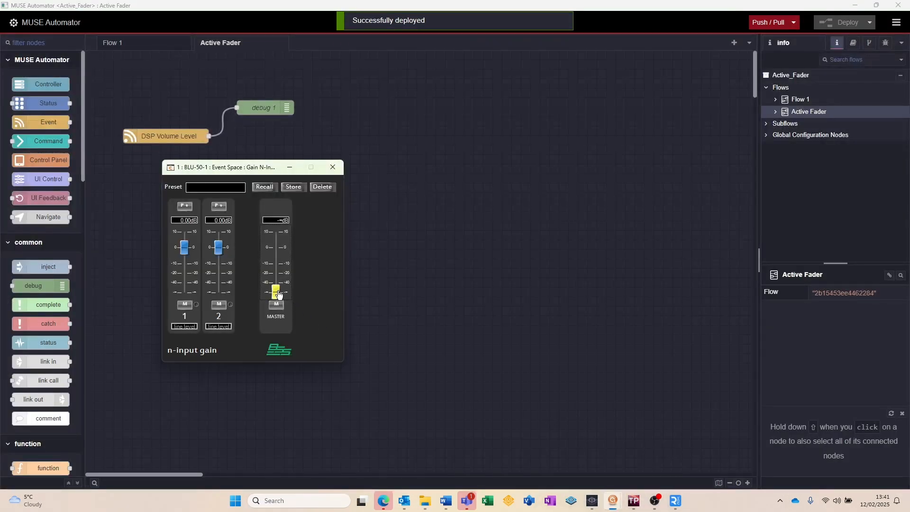
{"action": "mouse_move", "coordinate": [276, 291]}
{"action": "left_mouse_down"}
{"action": "mouse_move", "coordinate": [277, 250]}
{"action": "mouse_move", "coordinate": [277, 291]}
{"action": "left_mouse_up"}
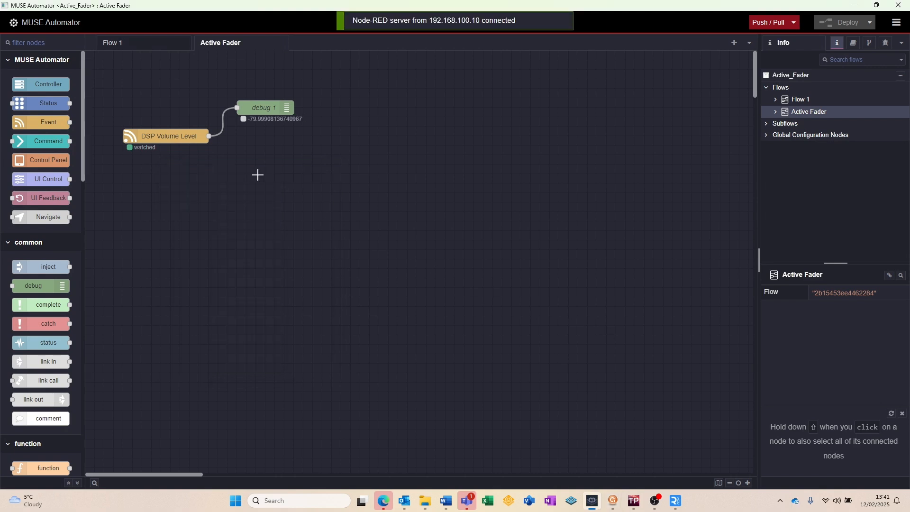
Step: Enable Normalize on the DSP Volume Level node and deploy the flow
{"action": "double_click", "coordinate": [188, 137]}
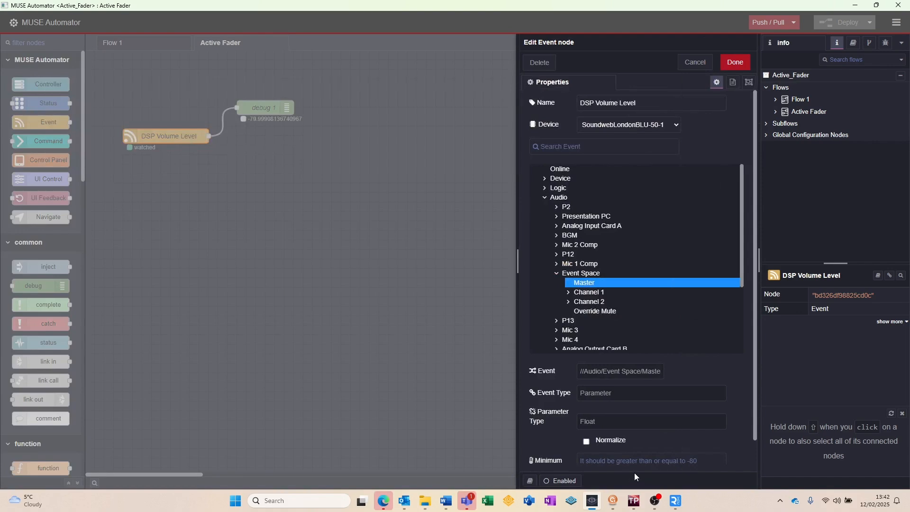
{"action": "left_click", "coordinate": [587, 442]}
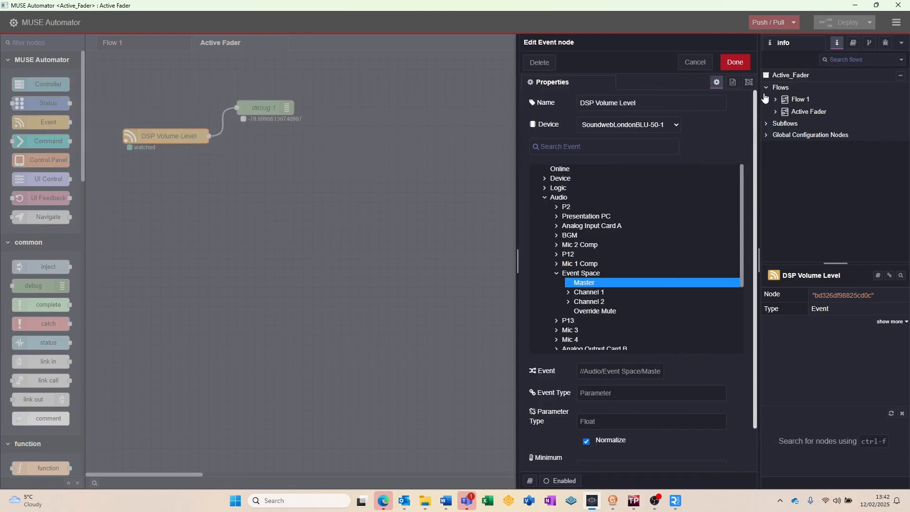
{"action": "left_click", "coordinate": [736, 64]}
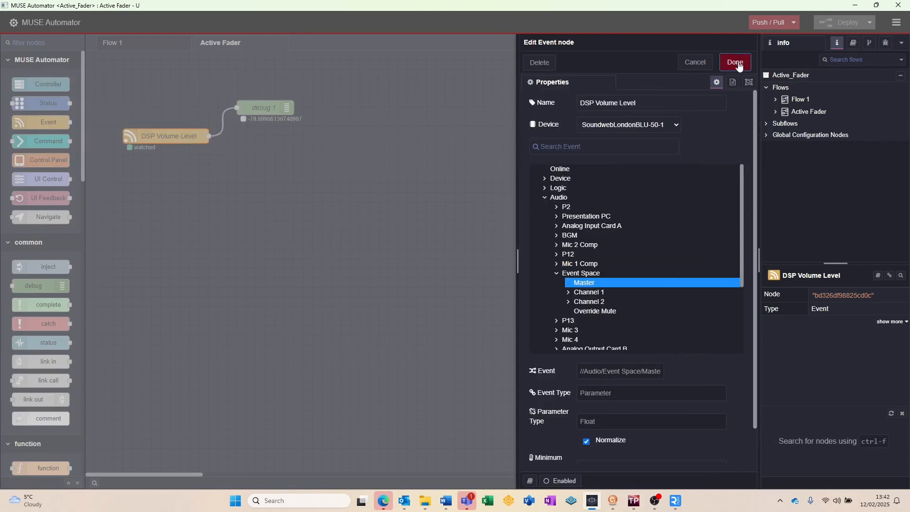
{"action": "left_click", "coordinate": [832, 26]}
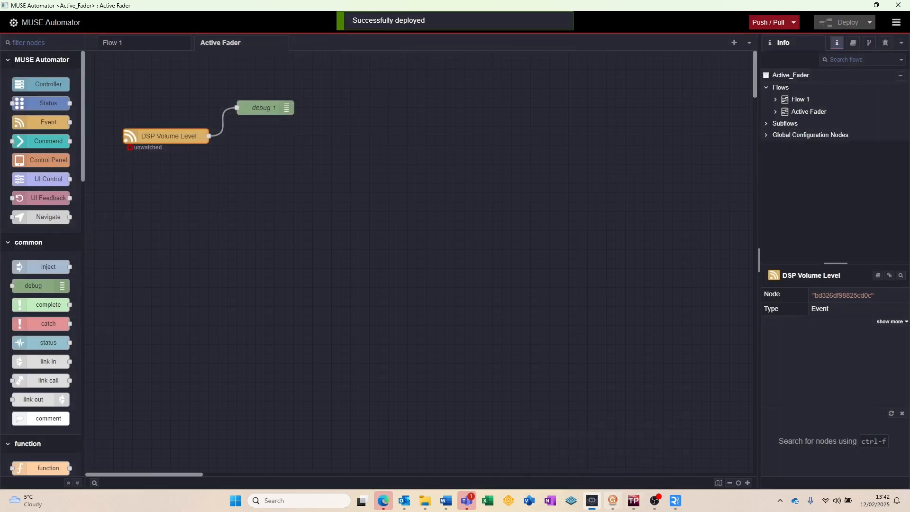
Step: Move the Master fader in the Audio Architect gain window to check the normalized value at debug 1, and return to MUSE Automator
{"action": "mouse_move", "coordinate": [613, 503]}
{"action": "left_click", "coordinate": [666, 450]}
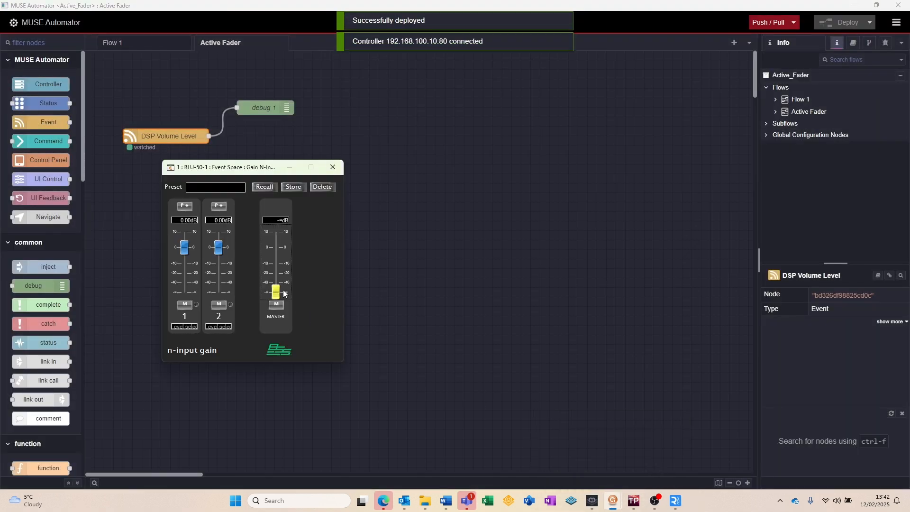
{"action": "mouse_move", "coordinate": [278, 292]}
{"action": "left_mouse_down"}
{"action": "mouse_move", "coordinate": [273, 247]}
{"action": "mouse_move", "coordinate": [276, 293]}
{"action": "left_mouse_up"}
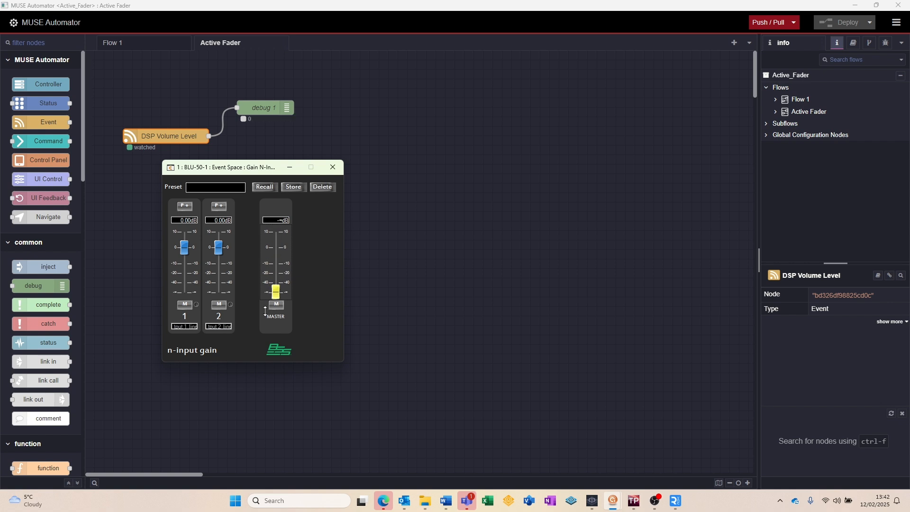
{"action": "left_click", "coordinate": [543, 440]}
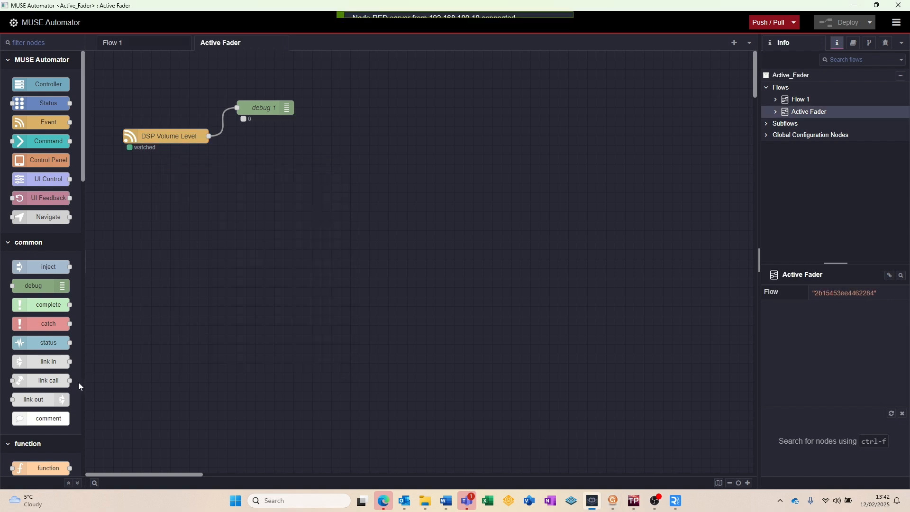
Step: Add a range node named 0 - 255 that scales inputs from 0–1 to 0–255, rounded to the nearest integer
{"action": "scroll", "coordinate": [73, 380], "scroll_direction": "down", "scroll_amount": 4}
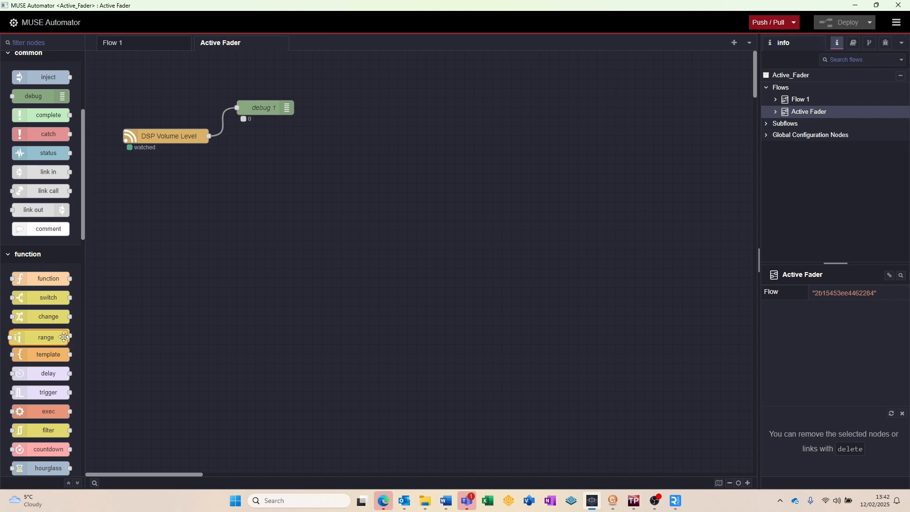
{"action": "left_click_drag", "start_coordinate": [64, 337], "coordinate": [273, 142]}
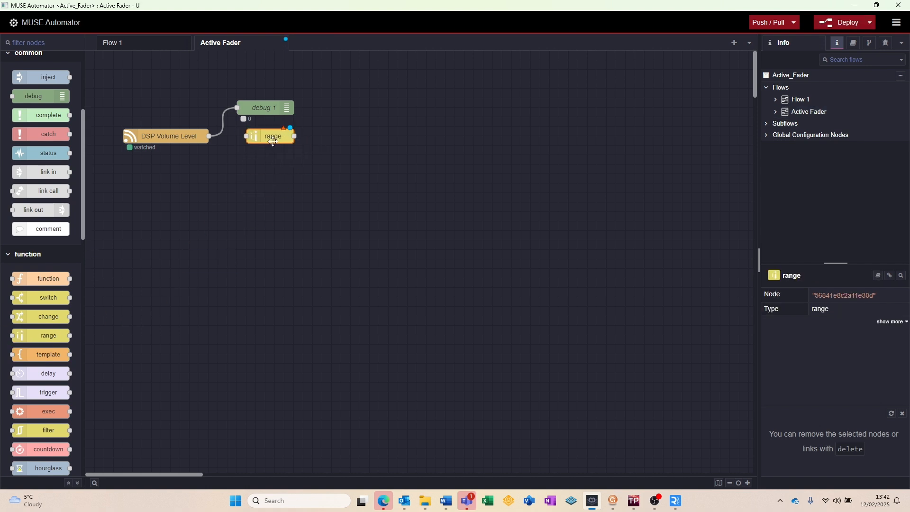
{"action": "double_click", "coordinate": [273, 142]}
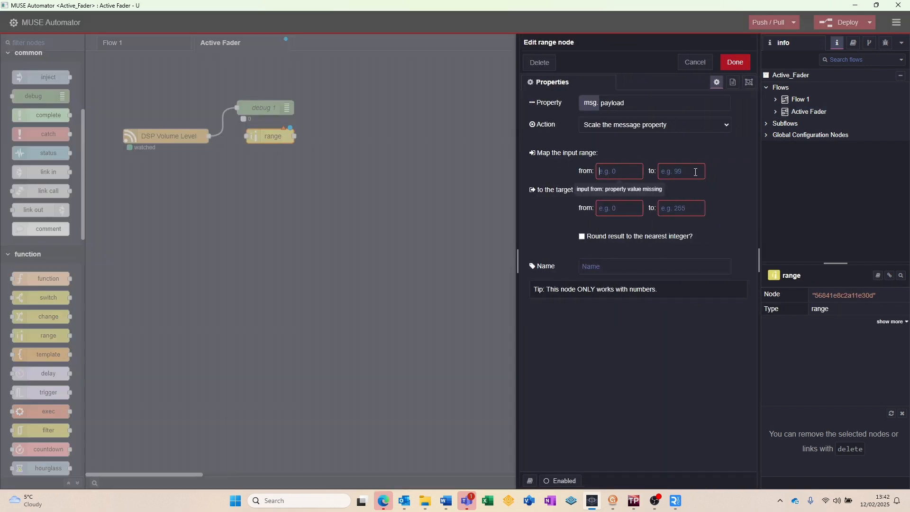
{"action": "type", "text": "0"}
{"action": "left_click", "coordinate": [696, 173]}
{"action": "type", "text": "1"}
{"action": "left_click", "coordinate": [620, 208]}
{"action": "type", "text": "0"}
{"action": "left_click", "coordinate": [687, 209]}
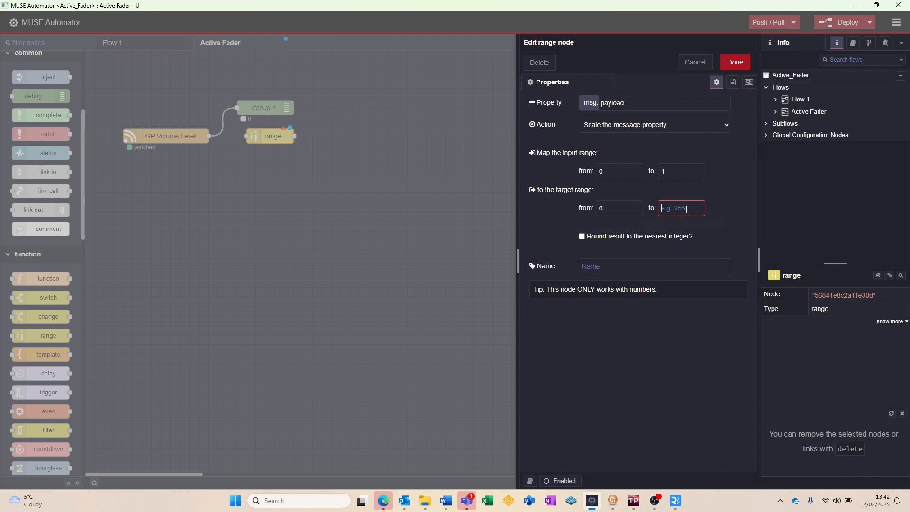
{"action": "left_click", "coordinate": [582, 238]}
{"action": "left_click", "coordinate": [736, 63]}
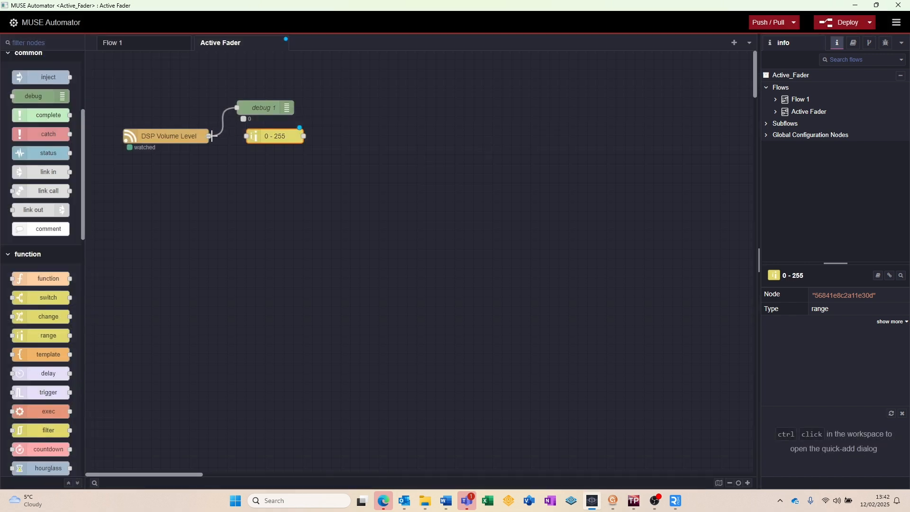
Step: Wire DSP Volume Level into the 0 - 255 node and attach a copy of debug 1 to that node's output
{"action": "left_click_drag", "start_coordinate": [211, 136], "coordinate": [246, 137]}
{"action": "left_click", "coordinate": [263, 108]}
{"action": "key", "text": "ctrl+c"}
{"action": "key", "text": "ctrl+v"}
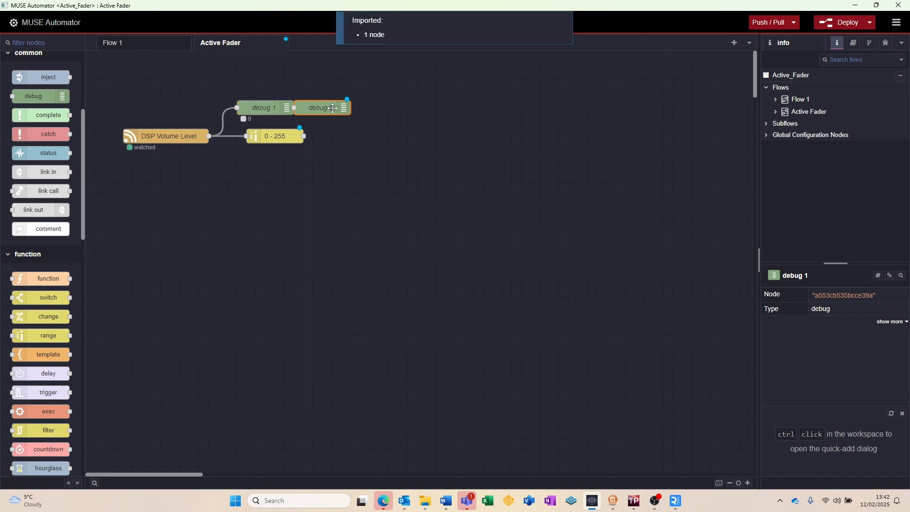
{"action": "left_click", "coordinate": [358, 109]}
{"action": "left_click_drag", "start_coordinate": [305, 137], "coordinate": [335, 107]}
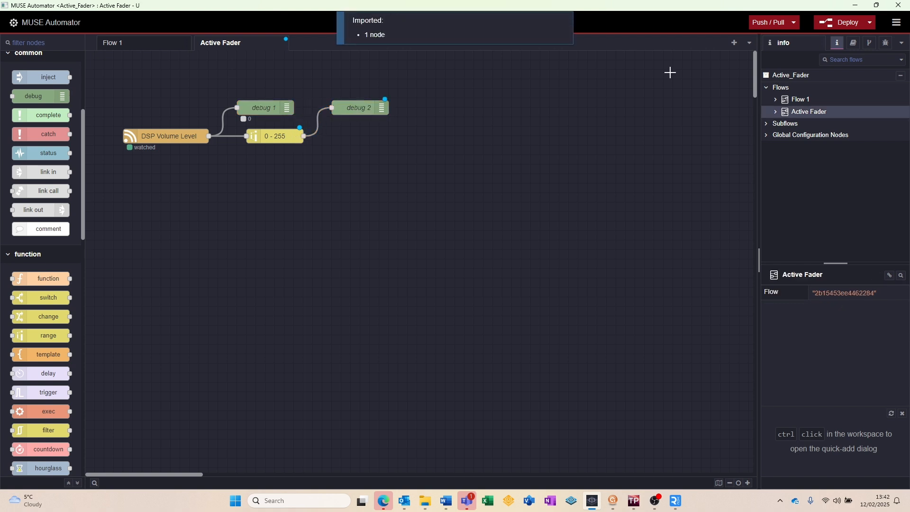
Step: Deploy the flow and move the Master fader in the Audio Architect gain window to test the scaled output
{"action": "left_click", "coordinate": [844, 22]}
{"action": "mouse_move", "coordinate": [613, 500]}
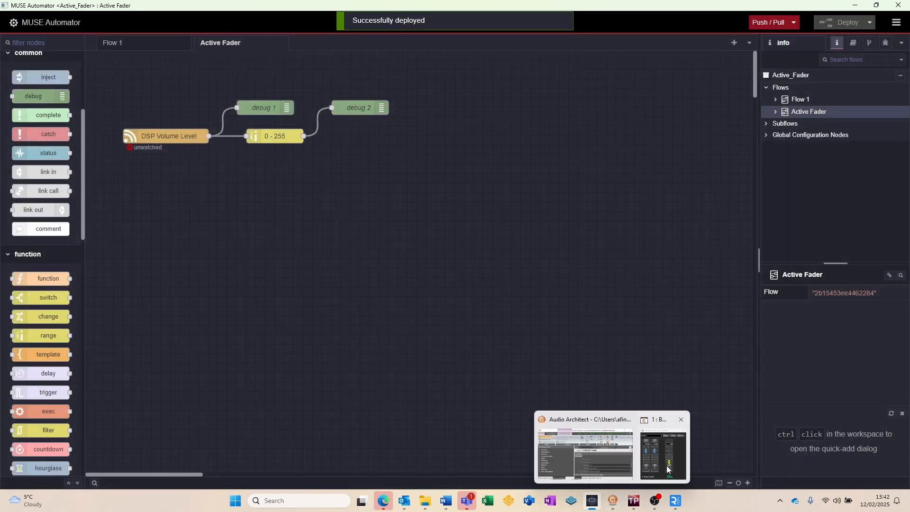
{"action": "left_click", "coordinate": [668, 470]}
{"action": "left_click_drag", "start_coordinate": [276, 296], "coordinate": [281, 348]}
{"action": "left_click", "coordinate": [476, 422]}
Step: Add a Command node beside the 0 - 255 node and assign it to the device Panel
{"action": "scroll", "coordinate": [43, 142], "scroll_direction": "up", "scroll_amount": 4}
{"action": "left_click_drag", "start_coordinate": [42, 142], "coordinate": [367, 136]}
{"action": "double_click", "coordinate": [365, 136]}
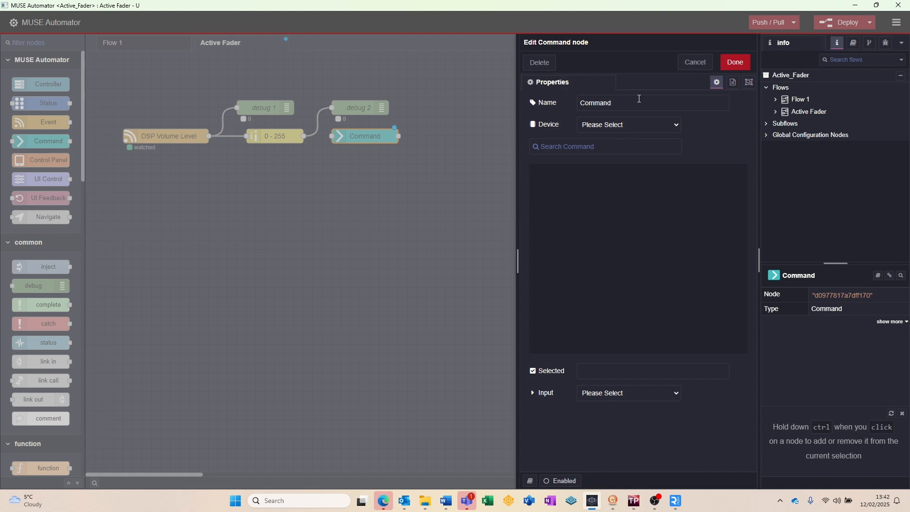
{"action": "left_click", "coordinate": [619, 127]}
{"action": "left_click", "coordinate": [607, 196]}
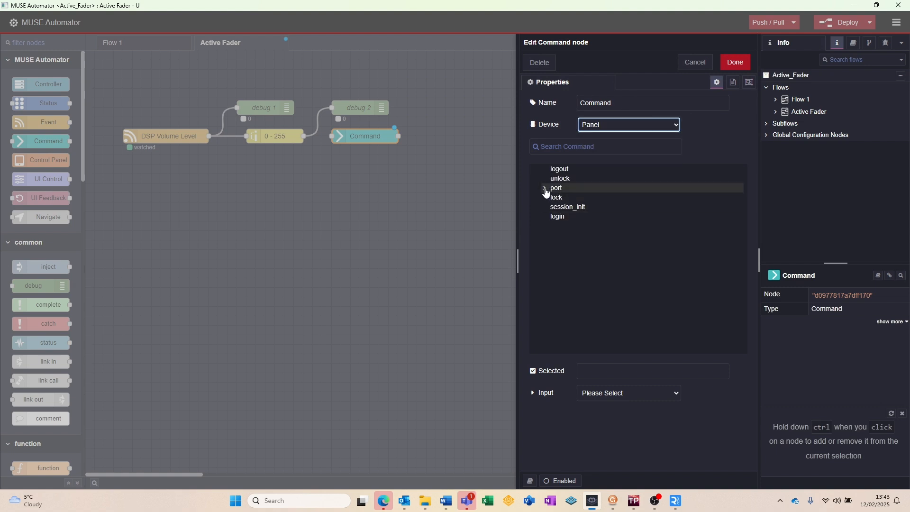
Step: Select level 1 on port 1 as the Command node's command, with Message payload as its input
{"action": "left_click", "coordinate": [546, 192]}
{"action": "left_click", "coordinate": [558, 198]}
{"action": "left_click", "coordinate": [570, 227]}
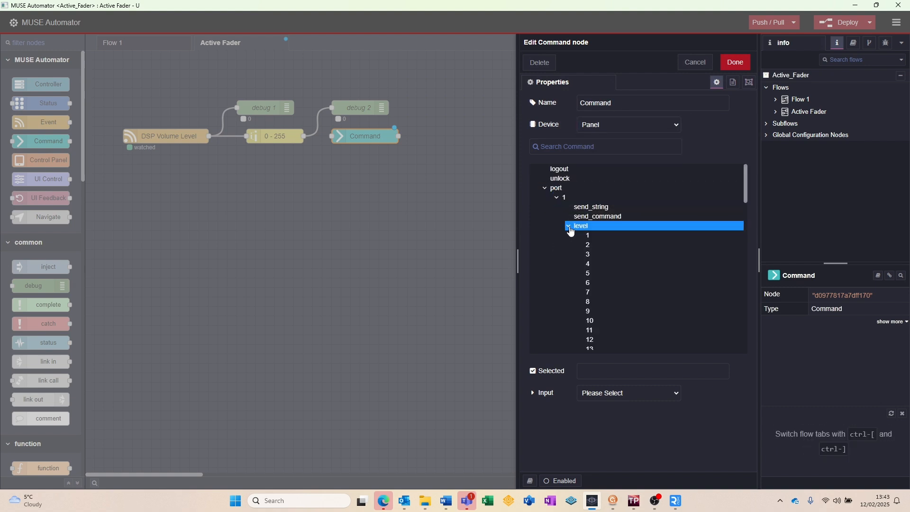
{"action": "left_click", "coordinate": [588, 236]}
{"action": "left_click", "coordinate": [642, 394]}
{"action": "left_click", "coordinate": [615, 431]}
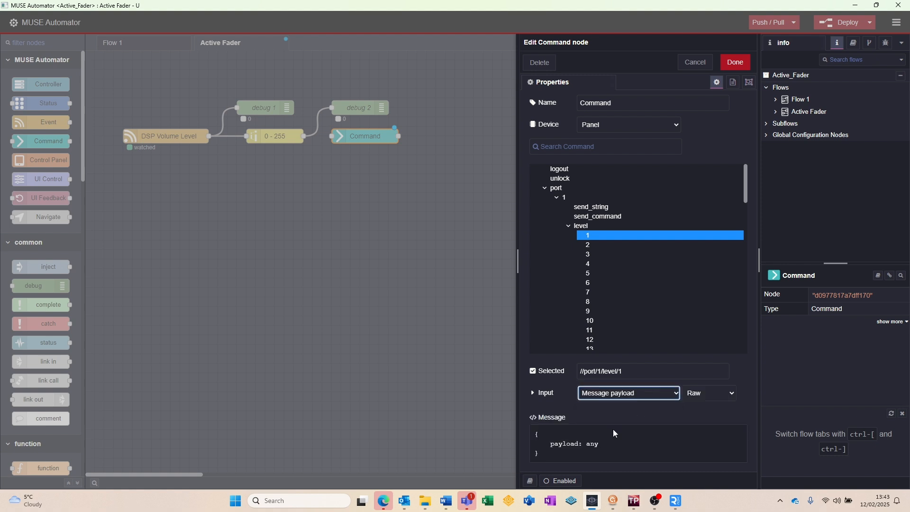
Step: Name the Command node Volume Level and deploy the flow with the 0 - 255 node wired into it
{"action": "left_click_drag", "start_coordinate": [621, 103], "coordinate": [513, 104]}
{"action": "type", "text": "Volume Level"}
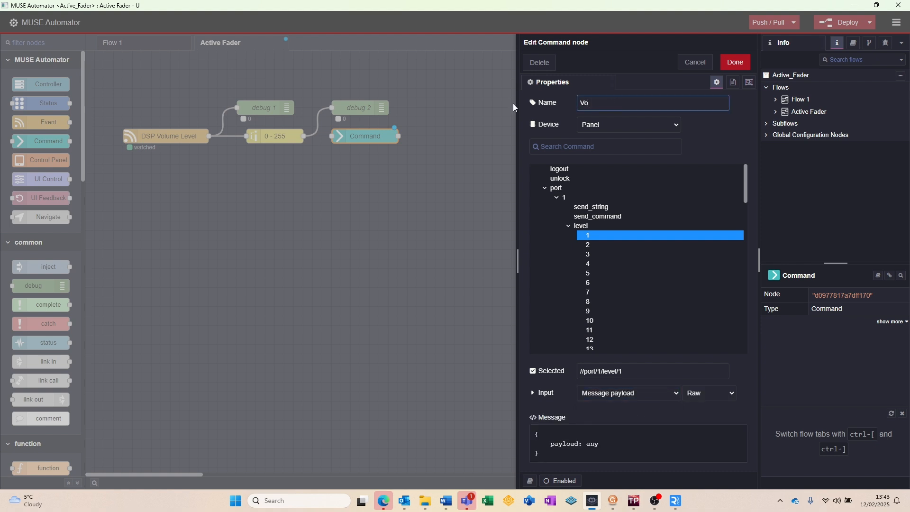
{"action": "left_click", "coordinate": [735, 62]}
{"action": "left_click", "coordinate": [823, 24]}
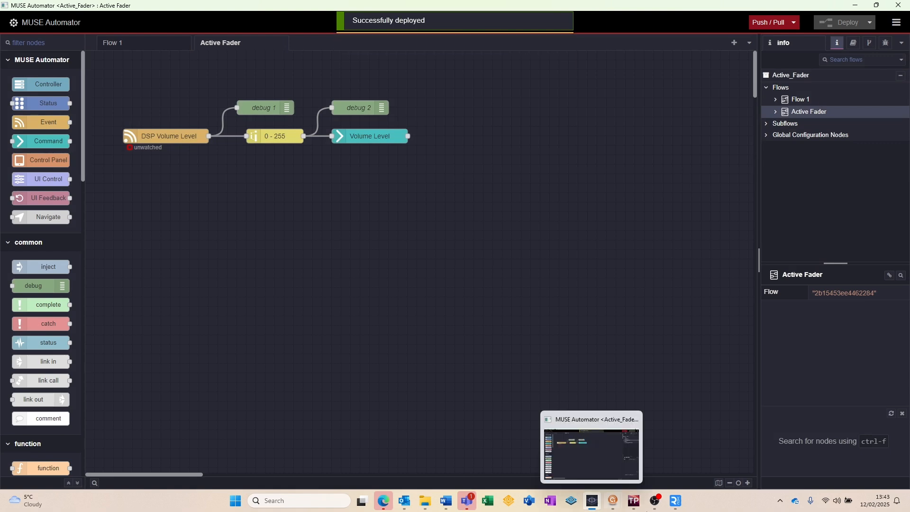
Step: Show the panel in RealVNC Viewer beside the Audio Architect gain window and move the Master fader to test the panel's level
{"action": "left_click", "coordinate": [746, 460]}
{"action": "mouse_move", "coordinate": [614, 503]}
{"action": "left_click", "coordinate": [664, 453]}
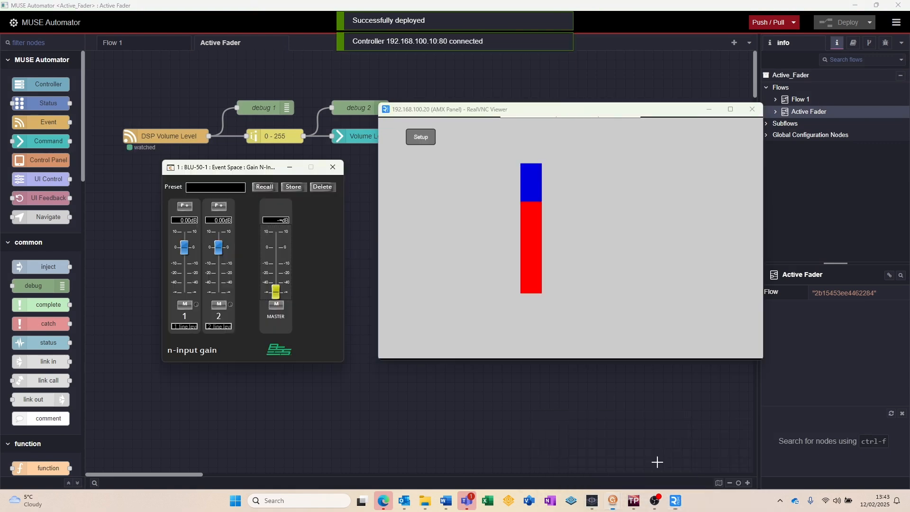
{"action": "left_click_drag", "start_coordinate": [277, 292], "coordinate": [276, 270]}
Step: Add a UI Control node below DSP Volume Level and name it Volume Level
{"action": "left_click", "coordinate": [41, 179]}
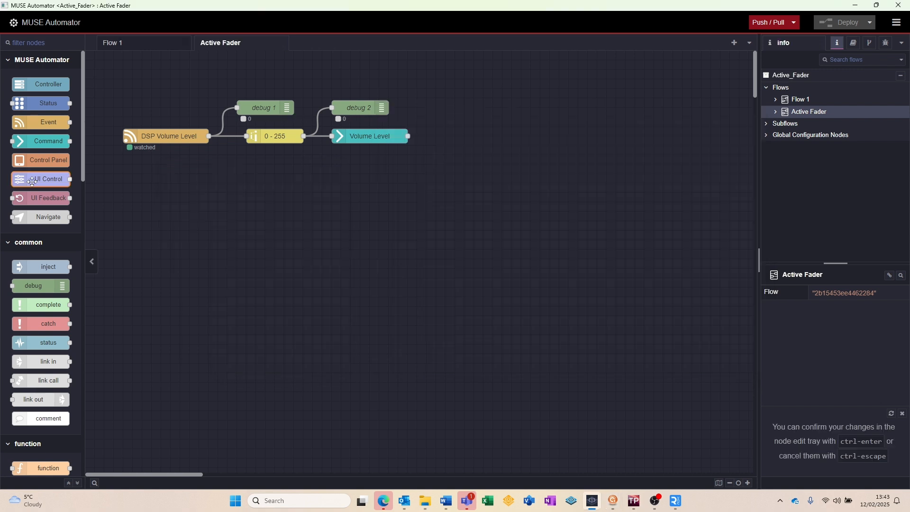
{"action": "left_click_drag", "start_coordinate": [42, 179], "coordinate": [158, 175]}
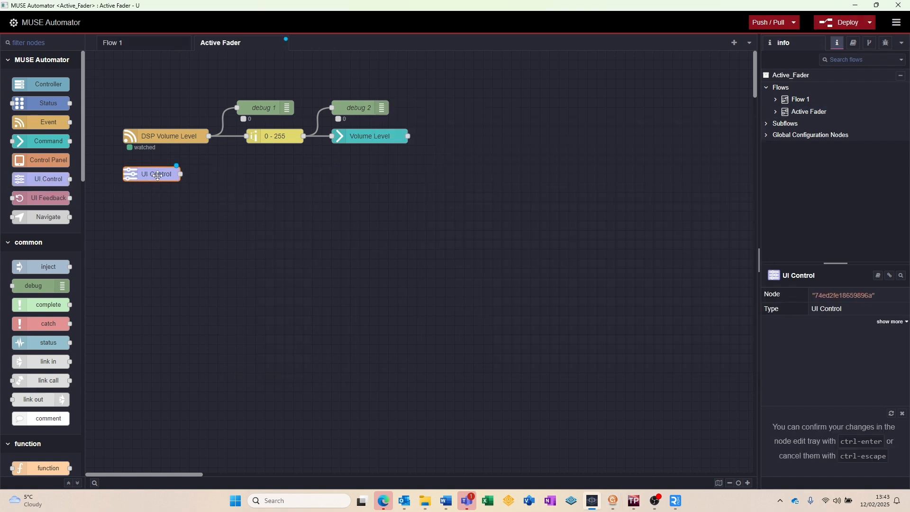
{"action": "double_click", "coordinate": [157, 175]}
{"action": "left_click_drag", "start_coordinate": [626, 104], "coordinate": [470, 100]}
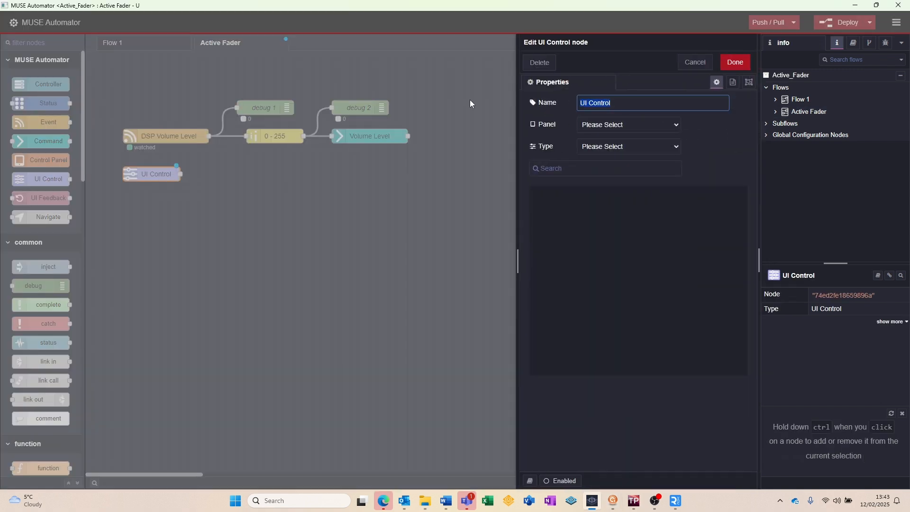
{"action": "type", "text": "Volume Level"}
Step: Assign the UI Control node to Control Panel with type LEVEL and choose Volume Level Control under Page
{"action": "left_click", "coordinate": [592, 124]}
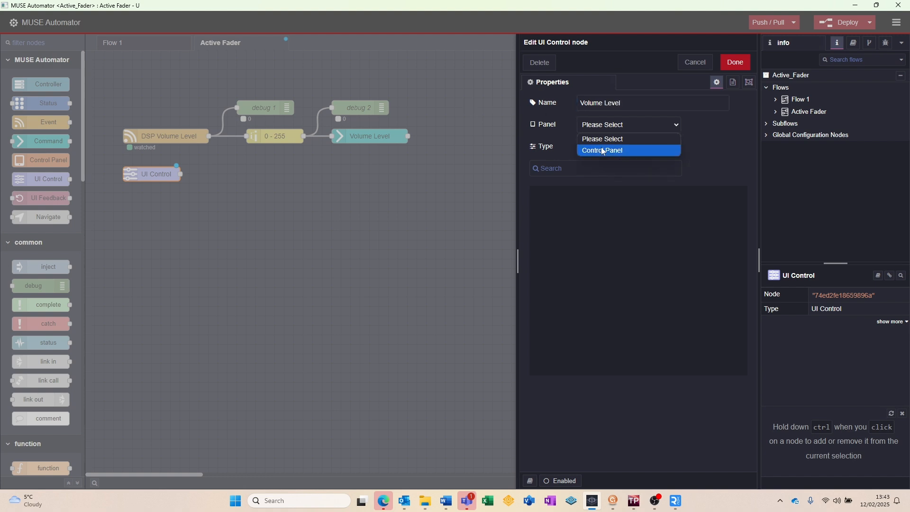
{"action": "left_click", "coordinate": [602, 149]}
{"action": "left_click", "coordinate": [602, 152]}
{"action": "left_click", "coordinate": [599, 181]}
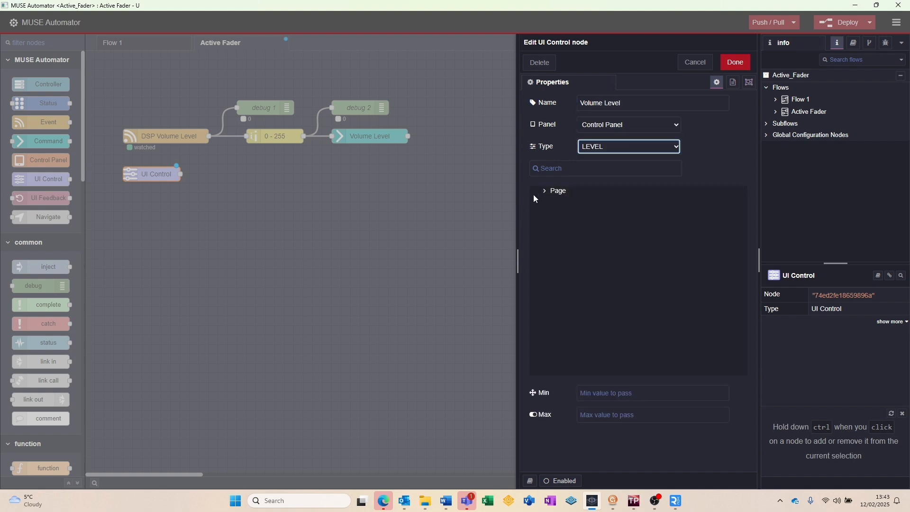
{"action": "left_click", "coordinate": [547, 194]}
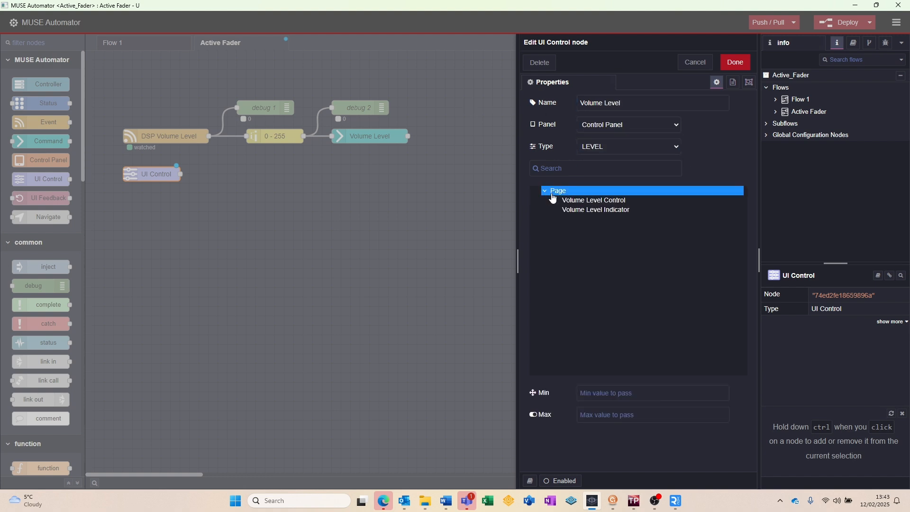
{"action": "left_click", "coordinate": [592, 200]}
{"action": "left_click", "coordinate": [736, 63]}
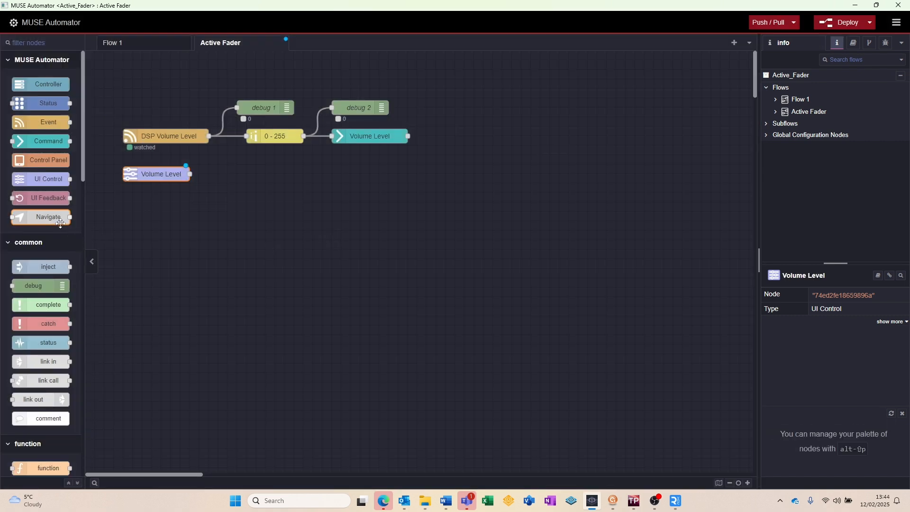
Step: Duplicate the 0 - 255 range node and place the copy below it, in line with the Volume Level UI Control node
{"action": "scroll", "coordinate": [43, 228], "scroll_direction": "down", "scroll_amount": 2}
{"action": "left_click", "coordinate": [275, 136]}
{"action": "key", "text": "ctrl+c"}
{"action": "key", "text": "ctrl+v"}
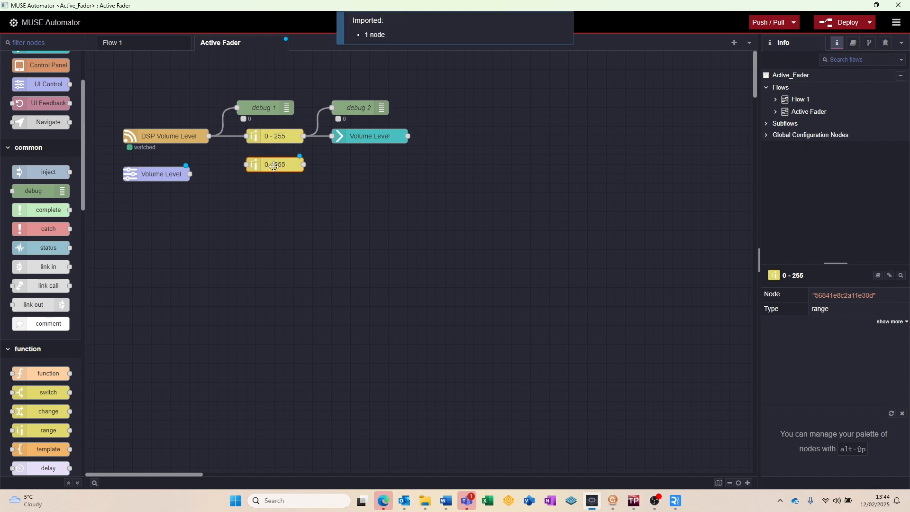
{"action": "left_click", "coordinate": [274, 175]}
Step: Map the copied range node from 0–255 to 0–1 without integer rounding, and wire the Volume Level UI Control node into it
{"action": "double_click", "coordinate": [274, 175]}
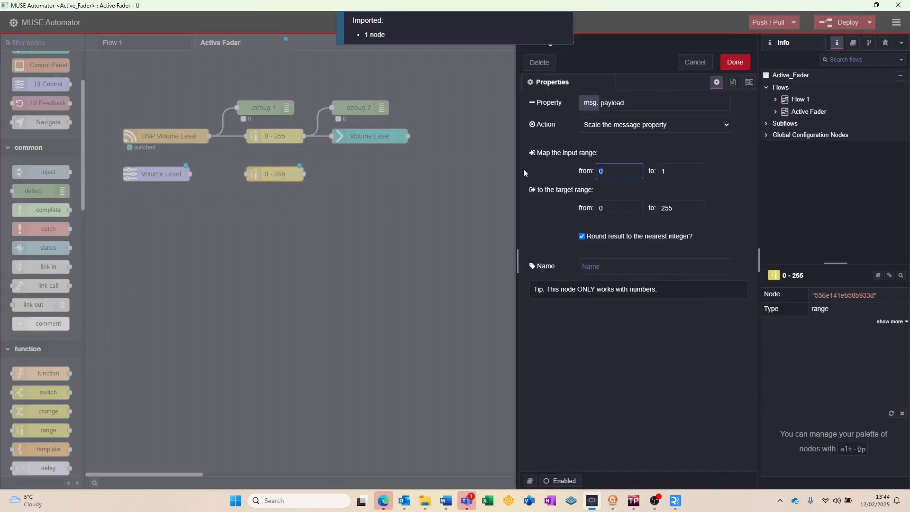
{"action": "left_click", "coordinate": [668, 171]}
{"action": "key", "text": "BackSpace"}
{"action": "type", "text": "255"}
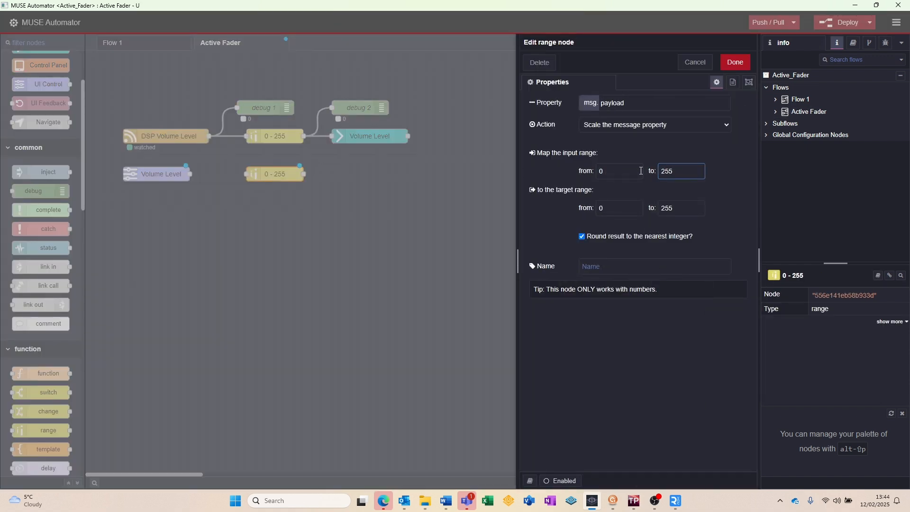
{"action": "left_click", "coordinate": [678, 208]}
{"action": "left_click", "coordinate": [582, 236]}
{"action": "left_click", "coordinate": [737, 62]}
{"action": "left_click_drag", "start_coordinate": [190, 174], "coordinate": [246, 174]}
Step: Add a Command node beside the 0 - 1 range node and name it DSP Level Control
{"action": "scroll", "coordinate": [40, 189], "scroll_direction": "up", "scroll_amount": 2}
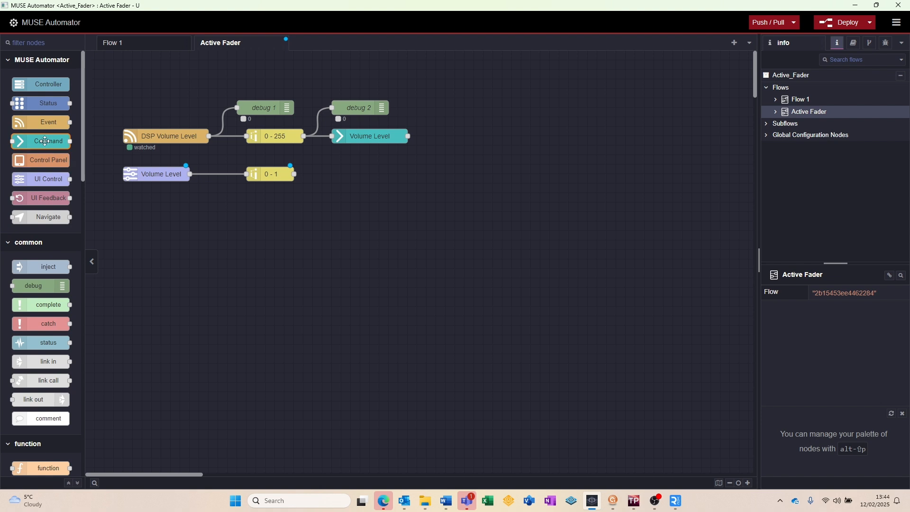
{"action": "left_click_drag", "start_coordinate": [42, 141], "coordinate": [376, 174]}
{"action": "double_click", "coordinate": [376, 174]}
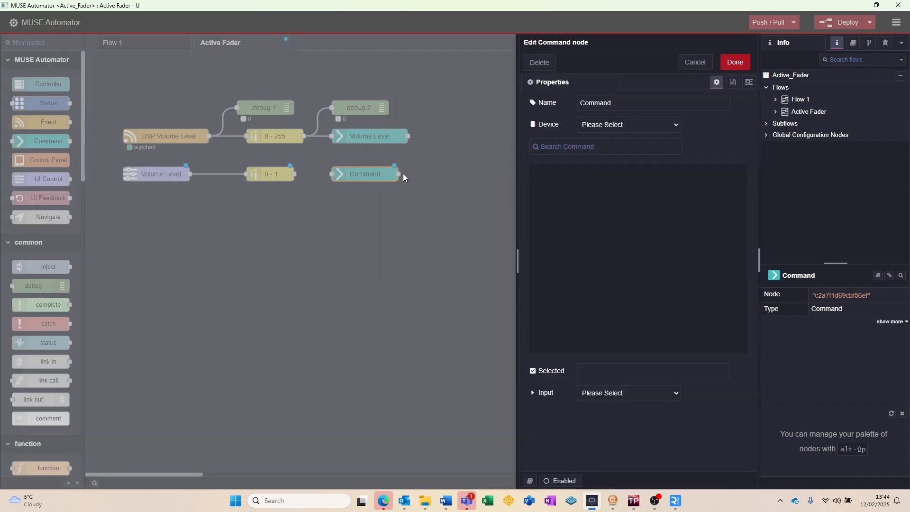
{"action": "double_click", "coordinate": [615, 109]}
{"action": "type", "text": "D"}
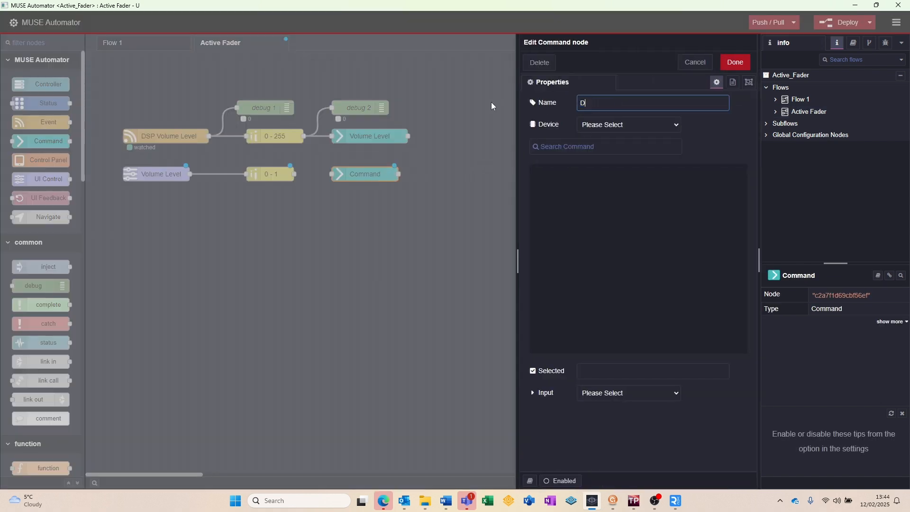
{"action": "type", "text": "SP Level Control"}
Step: Assign the command to device SoundwebLondonBLU-50-1 and select the Master parameter of Event Space under Audio
{"action": "left_click", "coordinate": [610, 125]}
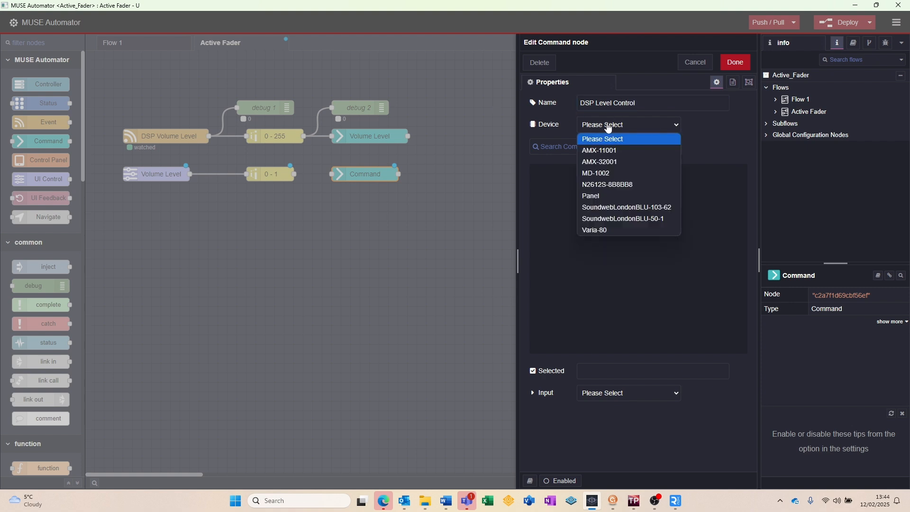
{"action": "left_click", "coordinate": [629, 217]}
{"action": "left_click", "coordinate": [557, 188]}
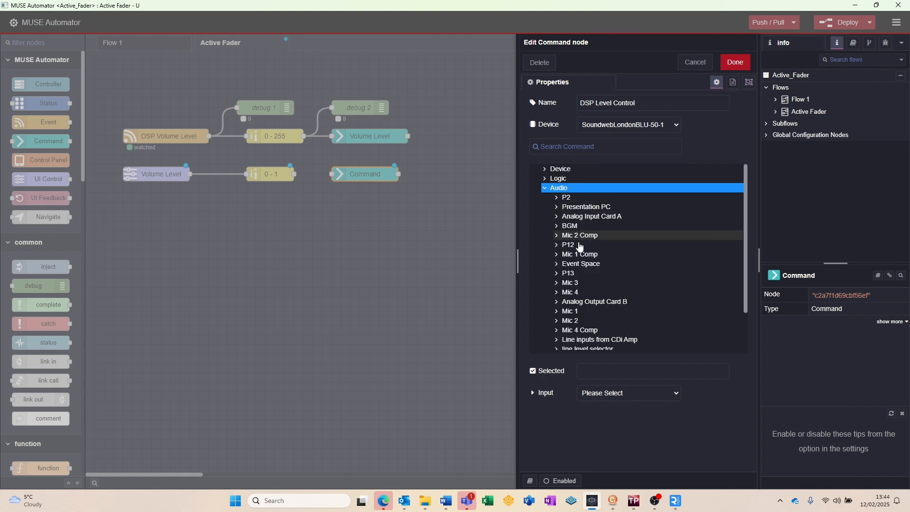
{"action": "left_click", "coordinate": [582, 264]}
{"action": "left_click", "coordinate": [584, 274]}
Step: Set the command's input to Message payload with Normalized values and save the node
{"action": "left_click", "coordinate": [623, 393]}
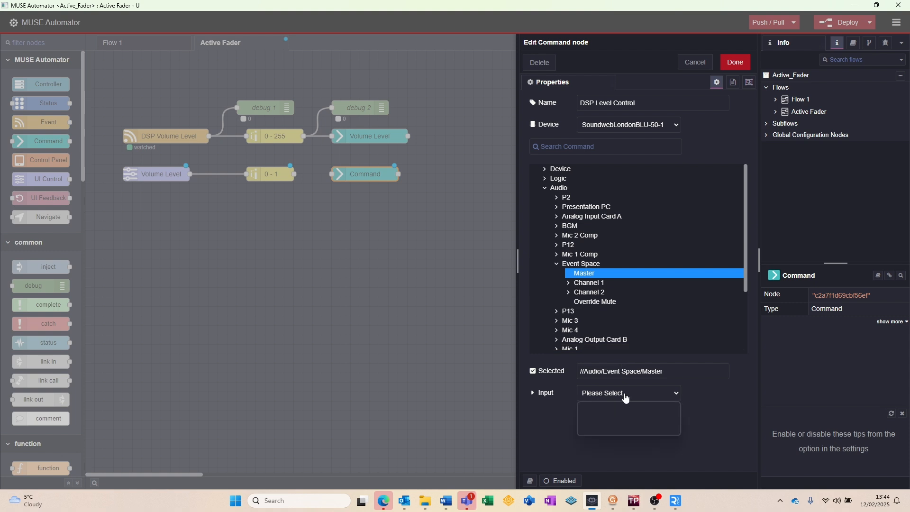
{"action": "left_click", "coordinate": [622, 436]}
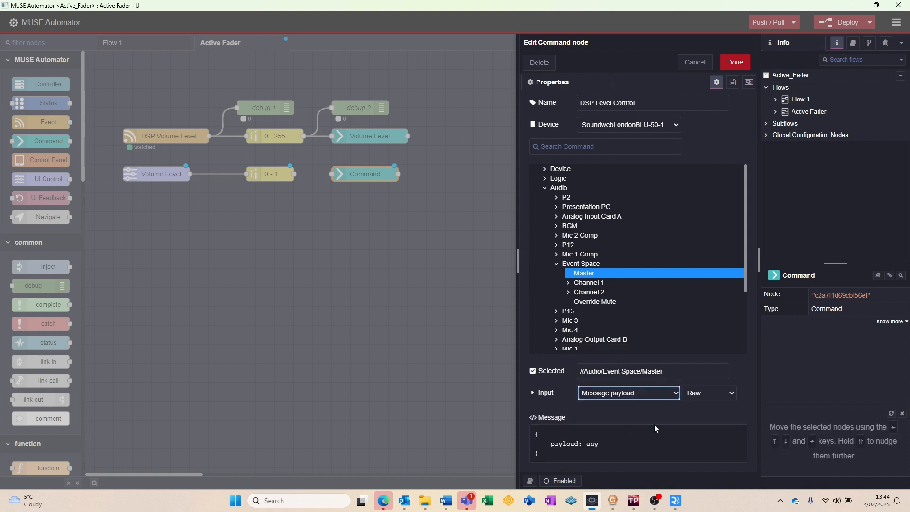
{"action": "left_click", "coordinate": [730, 397]}
{"action": "left_click", "coordinate": [733, 417]}
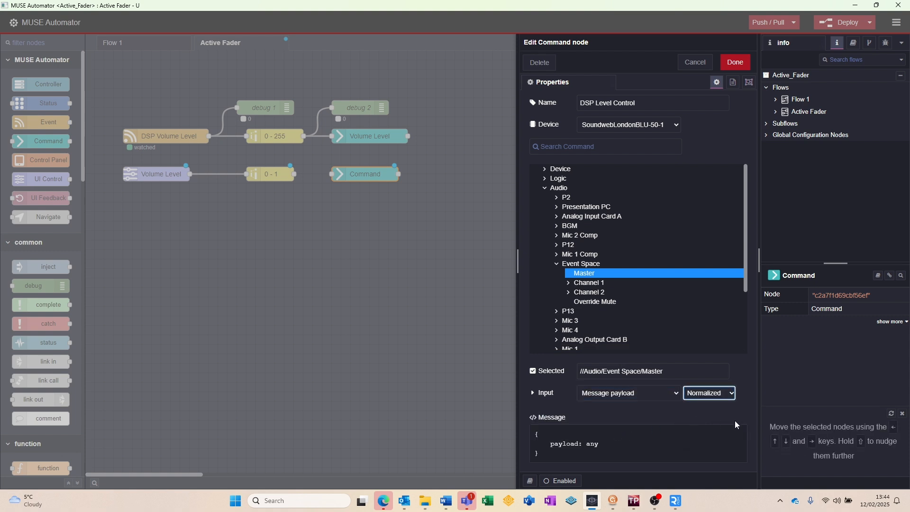
{"action": "left_click", "coordinate": [735, 62]}
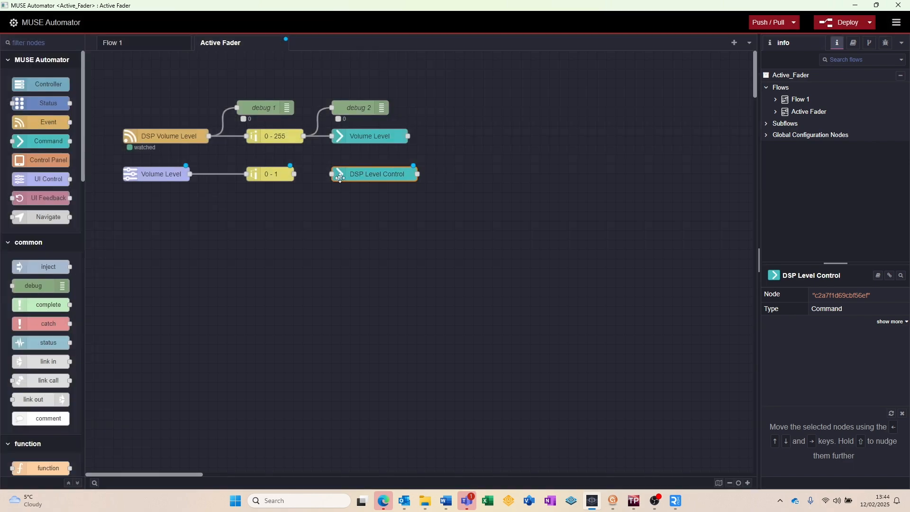
Step: Wire the 0 - 1 range node into DSP Level Control and deploy the flow
{"action": "left_click_drag", "start_coordinate": [303, 175], "coordinate": [331, 174]}
{"action": "left_click", "coordinate": [846, 22]}
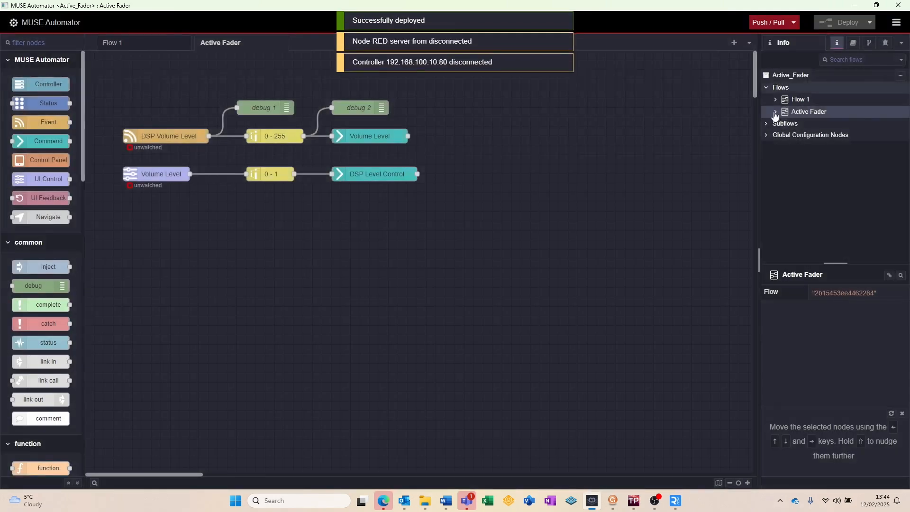
Step: Show the RealVNC panel beside the Audio Architect gain window and test two-way control by moving the Master fader and the panel's fader
{"action": "mouse_move", "coordinate": [672, 505]}
{"action": "left_click", "coordinate": [714, 454]}
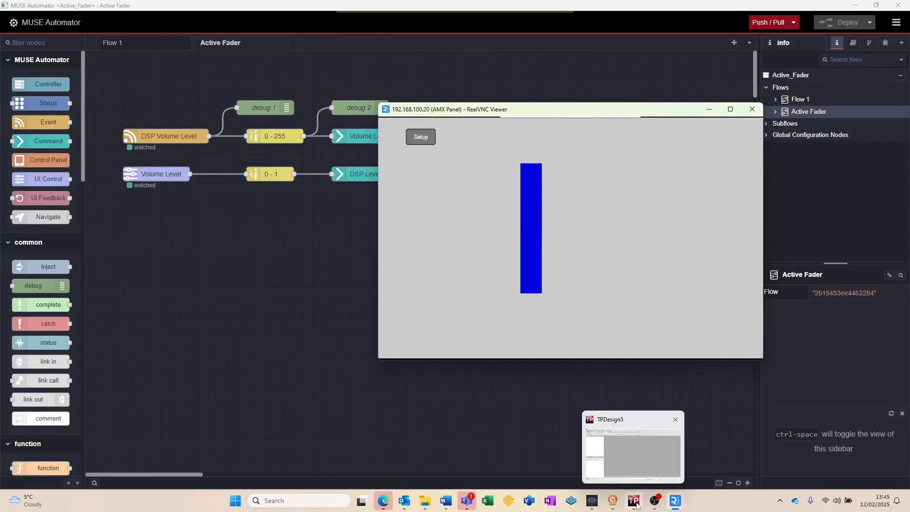
{"action": "mouse_move", "coordinate": [613, 502]}
{"action": "left_click", "coordinate": [670, 458]}
{"action": "mouse_move", "coordinate": [274, 247]}
{"action": "left_mouse_down"}
{"action": "mouse_move", "coordinate": [273, 240]}
{"action": "mouse_move", "coordinate": [273, 273]}
{"action": "mouse_move", "coordinate": [276, 243]}
{"action": "left_mouse_up"}
{"action": "scroll", "coordinate": [286, 256], "scroll_direction": "down", "scroll_amount": 5}
{"action": "scroll", "coordinate": [279, 248], "scroll_direction": "up", "scroll_amount": 2}
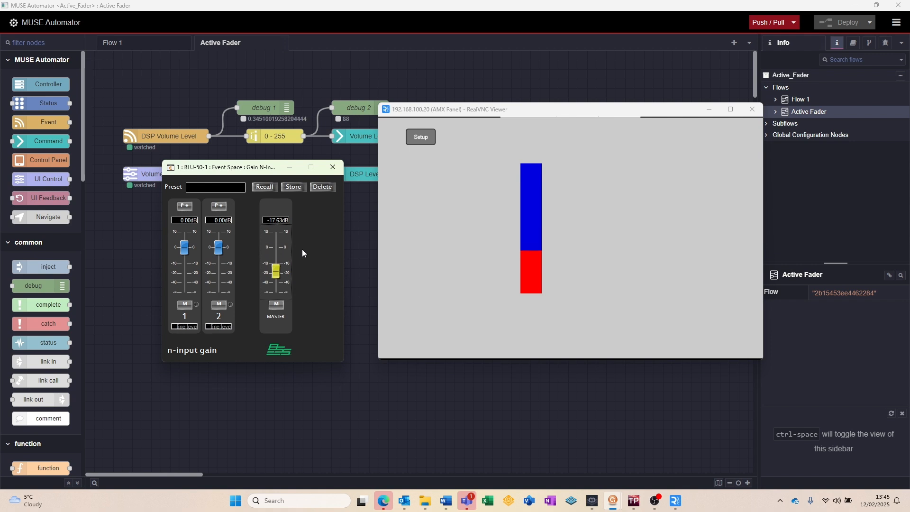
{"action": "left_click_drag", "start_coordinate": [528, 198], "coordinate": [540, 281]}
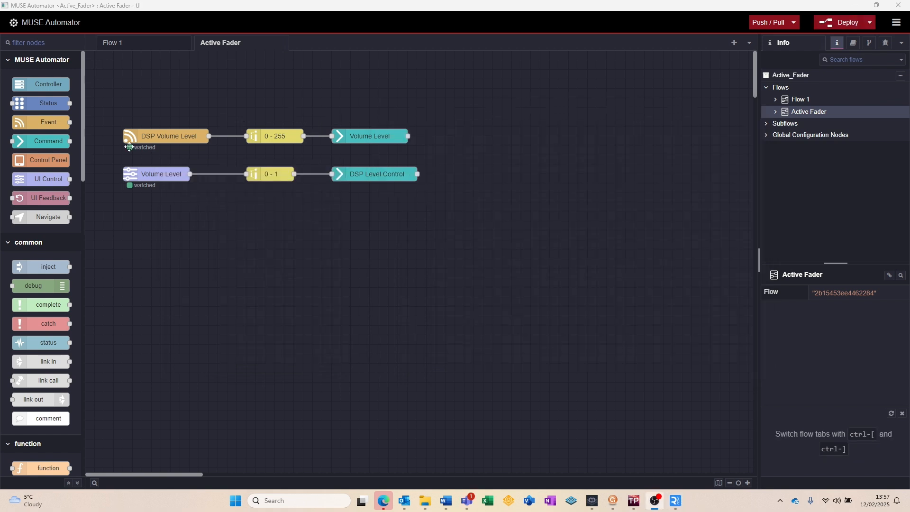
Step: Add an Event node in the free space below the Volume Level UI Control node and name it Panel Online
{"action": "left_click_drag", "start_coordinate": [41, 122], "coordinate": [148, 243]}
{"action": "double_click", "coordinate": [149, 243]}
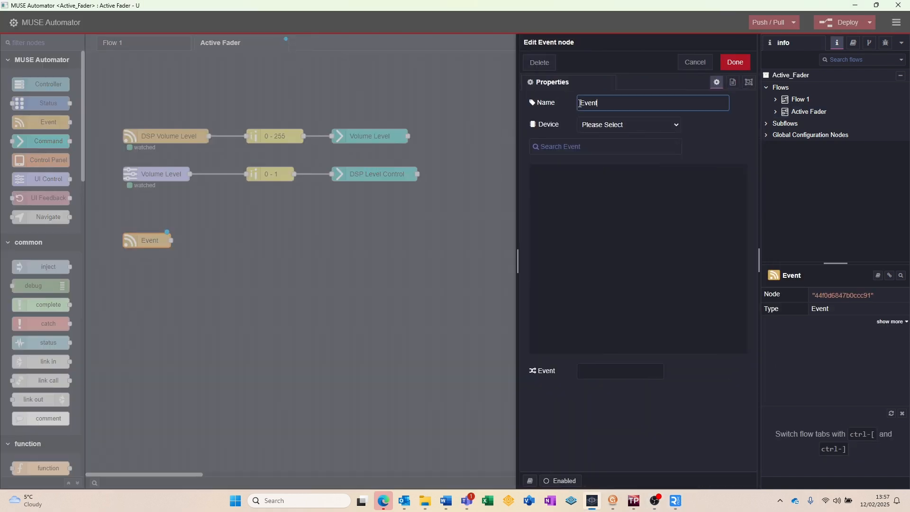
{"action": "key", "text": "ctrl+a"}
{"action": "type", "text": "Panel Online"}
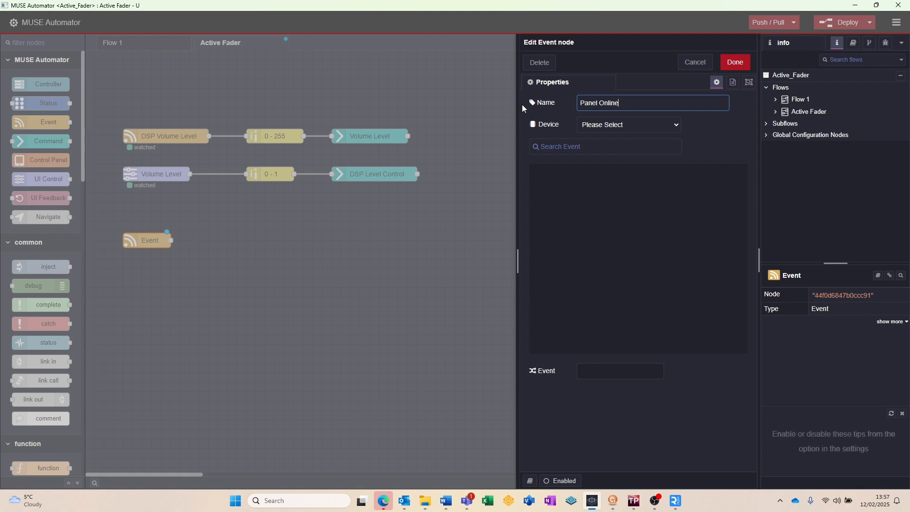
Step: Assign the event to the Panel device's Online parameter and make it trigger on True (1)
{"action": "left_click", "coordinate": [610, 124]}
{"action": "left_click", "coordinate": [592, 195]}
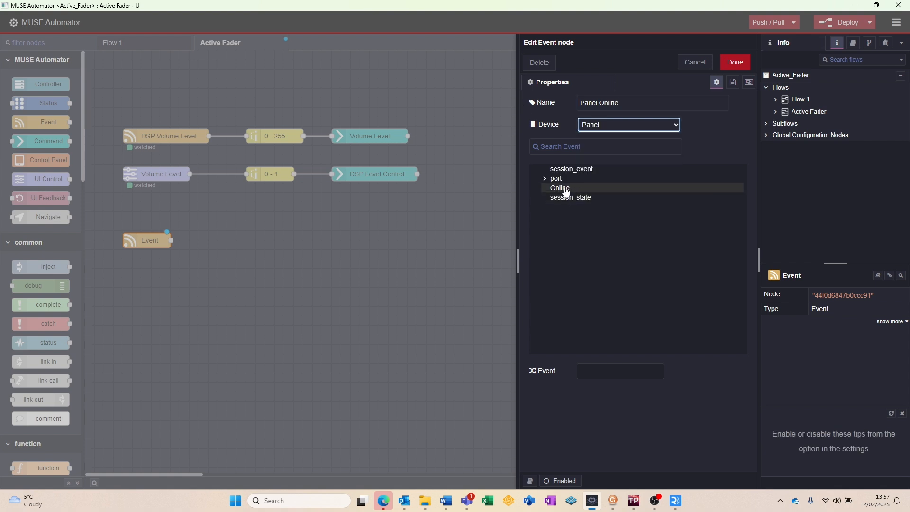
{"action": "left_click", "coordinate": [560, 188]}
{"action": "left_click", "coordinate": [599, 444]}
{"action": "left_click", "coordinate": [594, 480]}
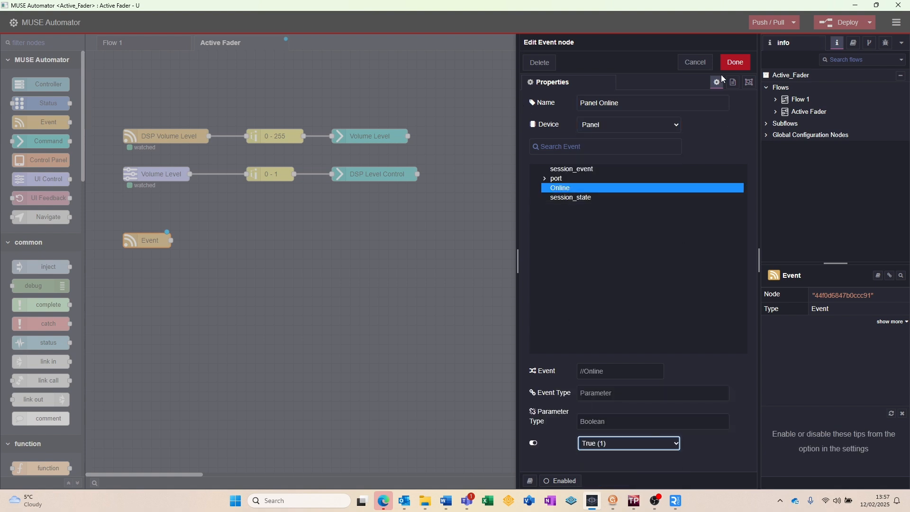
{"action": "left_click", "coordinate": [735, 62]}
Step: Duplicate the Panel Online event node and place the copy directly below the original
{"action": "key", "text": "ctrl+c"}
{"action": "key", "text": "ctrl+v"}
{"action": "left_click", "coordinate": [159, 267]}
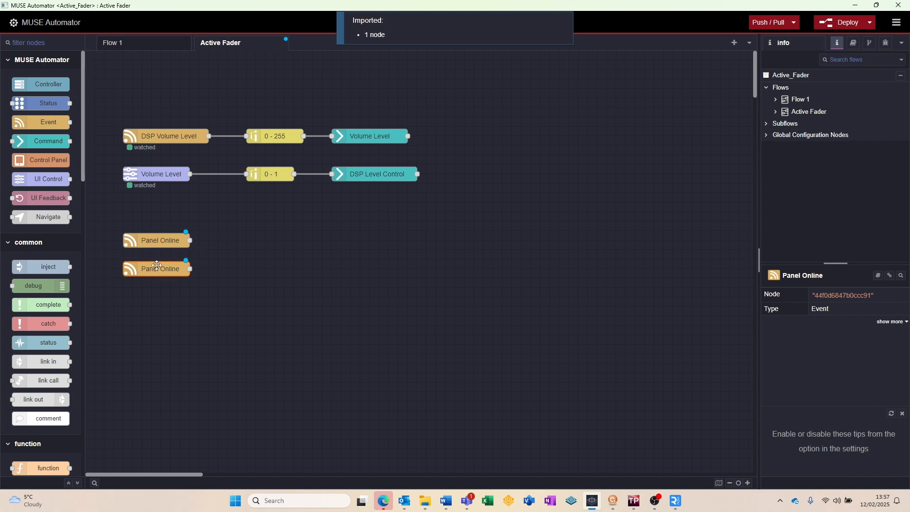
Step: Rename the copied event node Panel Offline and change its Boolean trigger to the offline state
{"action": "double_click", "coordinate": [159, 267]}
{"action": "left_click", "coordinate": [608, 105]}
{"action": "key", "text": "BackSpace"}
{"action": "type", "text": "ffline"}
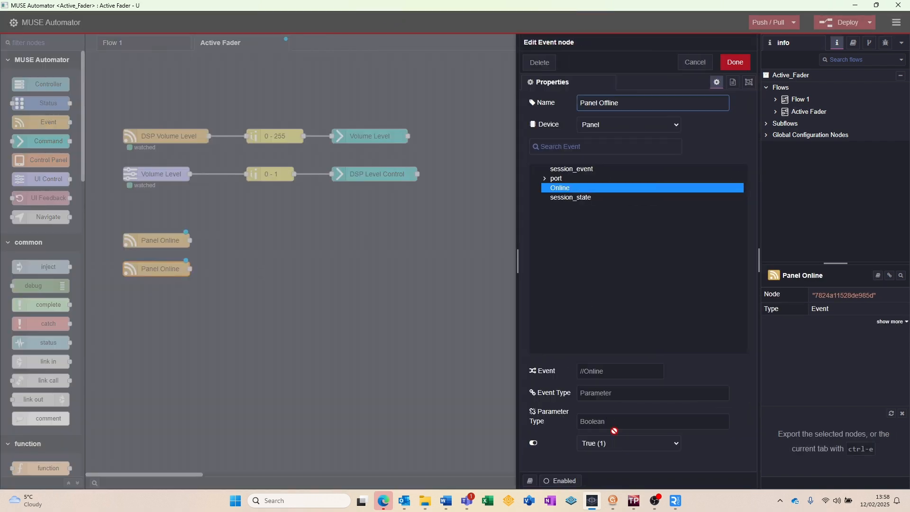
{"action": "left_click", "coordinate": [629, 443]}
{"action": "left_click", "coordinate": [594, 481]}
{"action": "left_click", "coordinate": [735, 62]}
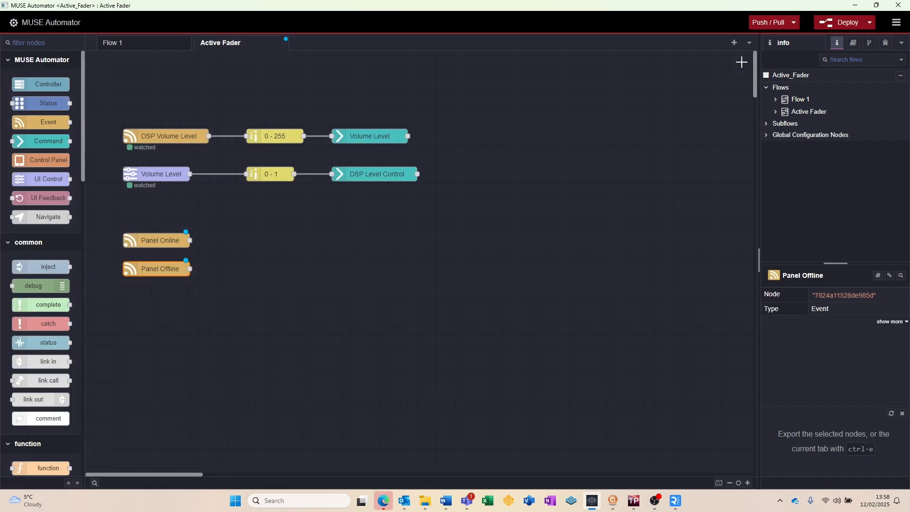
Step: Add a change node beside the Panel Online event and name it Panel is Online
{"action": "scroll", "coordinate": [43, 284], "scroll_direction": "down", "scroll_amount": 3}
{"action": "left_click_drag", "start_coordinate": [48, 364], "coordinate": [290, 241]}
{"action": "double_click", "coordinate": [292, 241]}
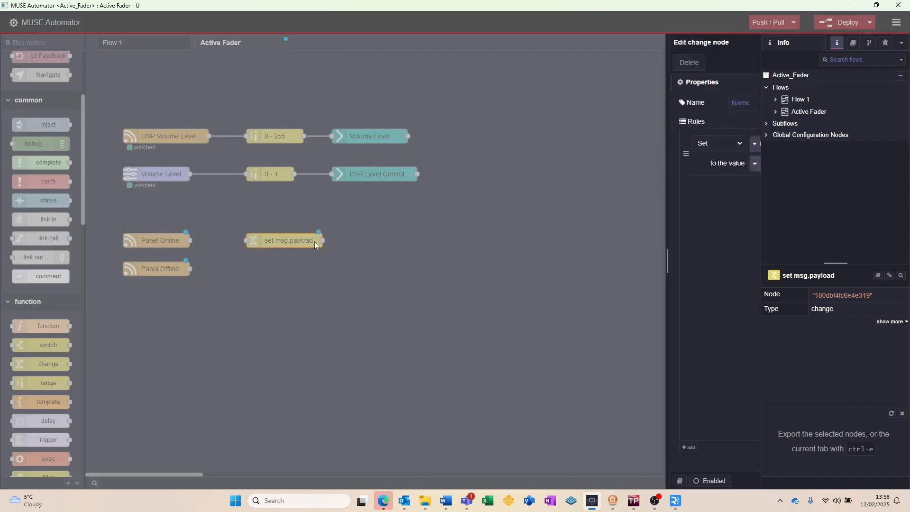
{"action": "left_click", "coordinate": [615, 100]}
{"action": "type", "text": "Panel in"}
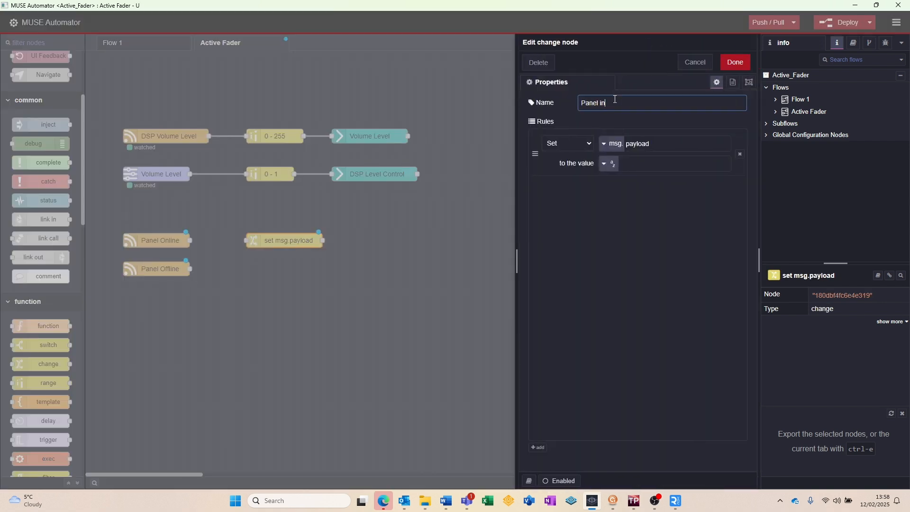
{"action": "key", "text": "BackSpace"}
{"action": "type", "text": "s Online"}
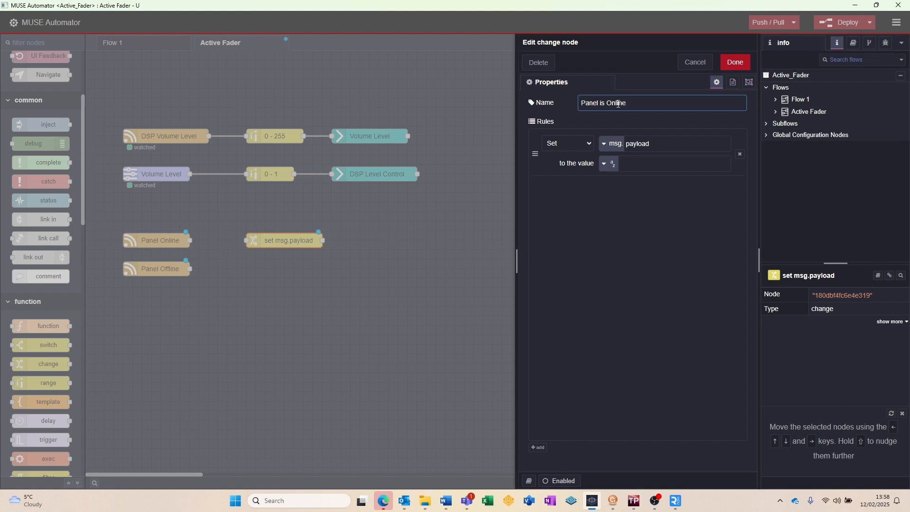
Step: Make the change node set the flow variable PanelOnline to the Boolean value true
{"action": "left_click", "coordinate": [608, 143]}
{"action": "left_click", "coordinate": [611, 171]}
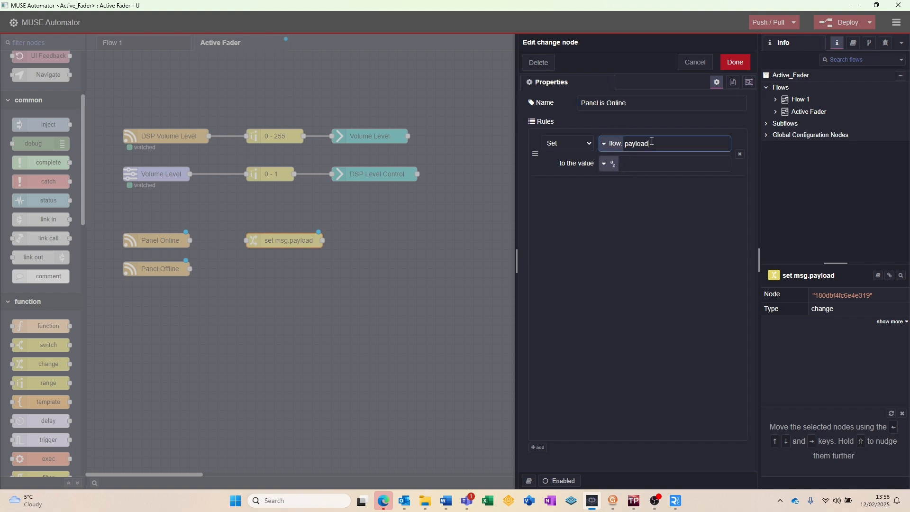
{"action": "double_click", "coordinate": [653, 141]}
{"action": "type", "text": "PanelOnline"}
{"action": "left_click", "coordinate": [629, 202]}
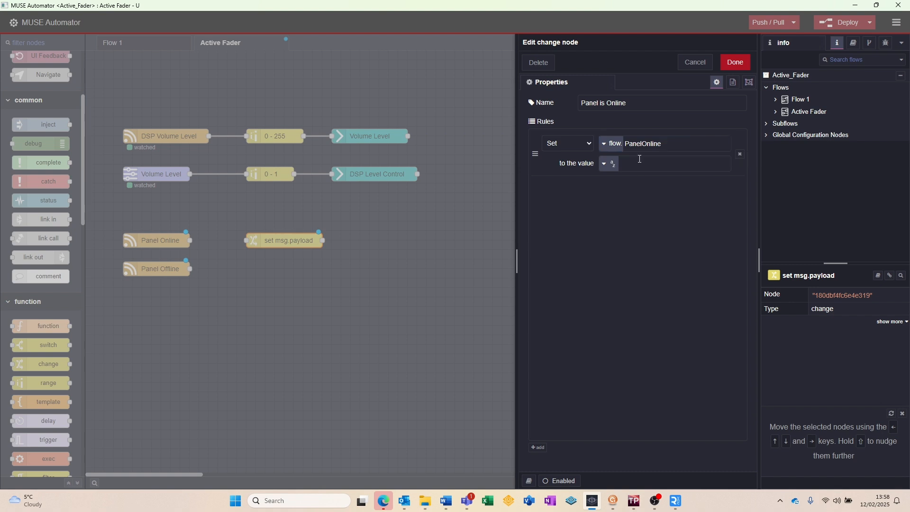
{"action": "left_click", "coordinate": [605, 164]}
{"action": "left_click", "coordinate": [618, 247]}
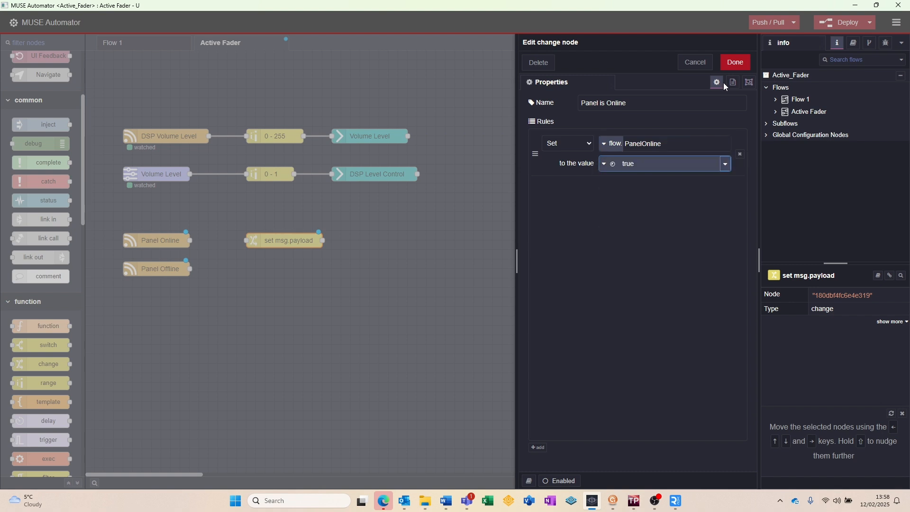
{"action": "left_click", "coordinate": [735, 62]}
Step: Duplicate the Panel is Online change node and place the copy beside the Panel Offline event
{"action": "key", "text": "ctrl+c"}
{"action": "key", "text": "ctrl+v"}
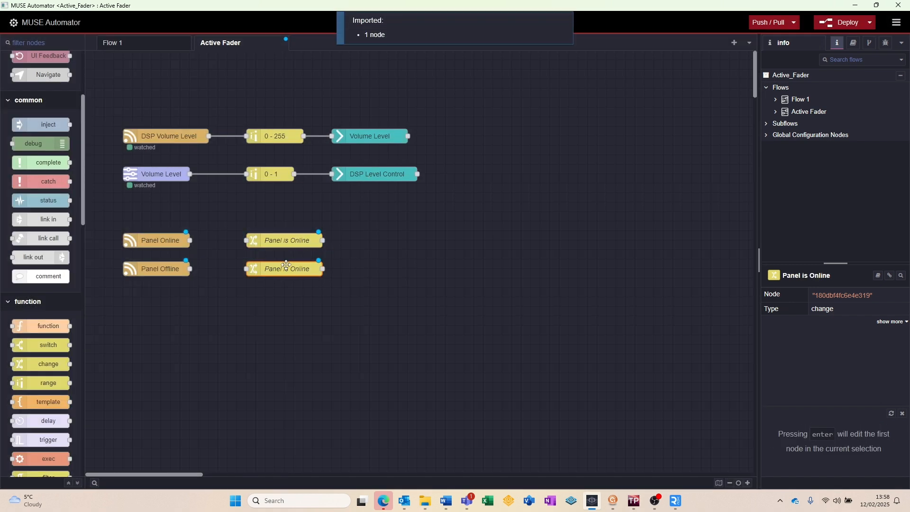
{"action": "left_click", "coordinate": [285, 265]}
Step: Rename the copied change node Panel is Offline and make it set flow.PanelOnline to false
{"action": "double_click", "coordinate": [286, 267]}
{"action": "left_click", "coordinate": [614, 101]}
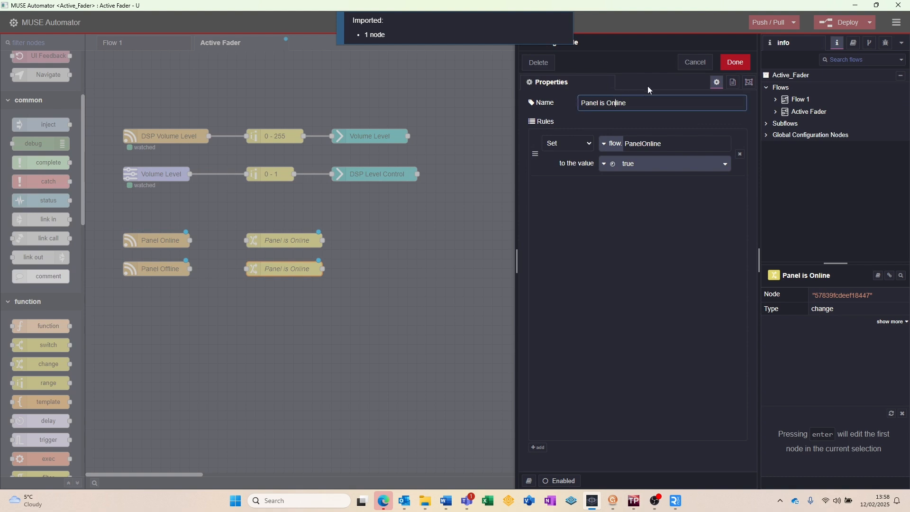
{"action": "key", "text": "BackSpace"}
{"action": "type", "text": "ff"}
{"action": "left_click", "coordinate": [648, 165]}
{"action": "left_click", "coordinate": [638, 191]}
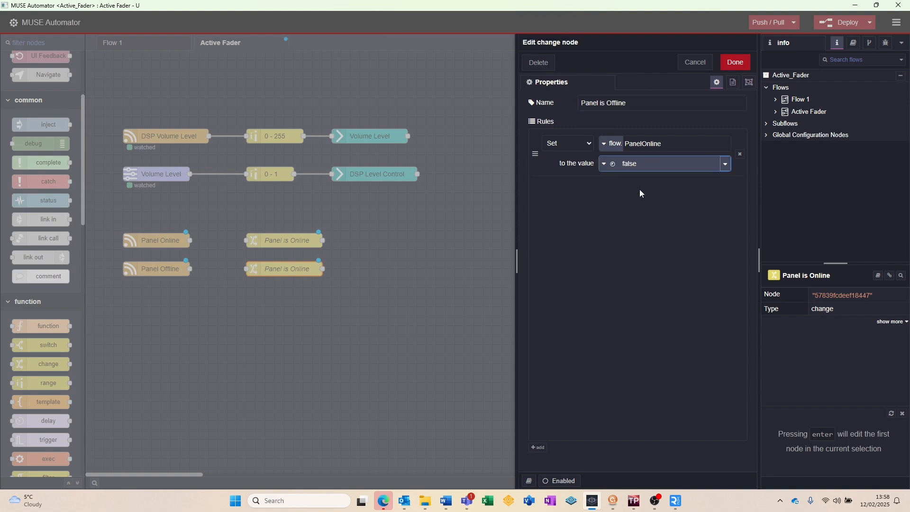
{"action": "left_click", "coordinate": [734, 62]}
Step: Wire Panel Online to Panel is Online and Panel Offline to Panel is Offline, and deploy the flow
{"action": "left_click_drag", "start_coordinate": [191, 241], "coordinate": [247, 241]}
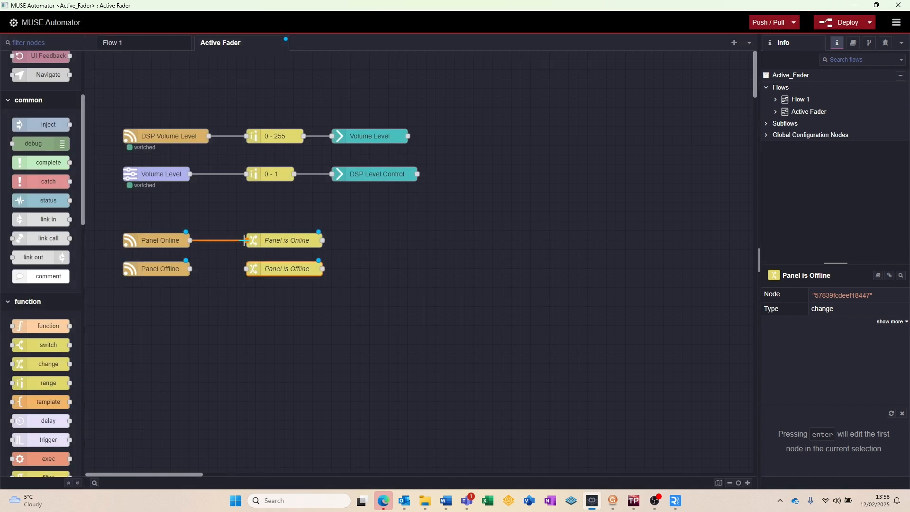
{"action": "left_click_drag", "start_coordinate": [190, 268], "coordinate": [256, 269]}
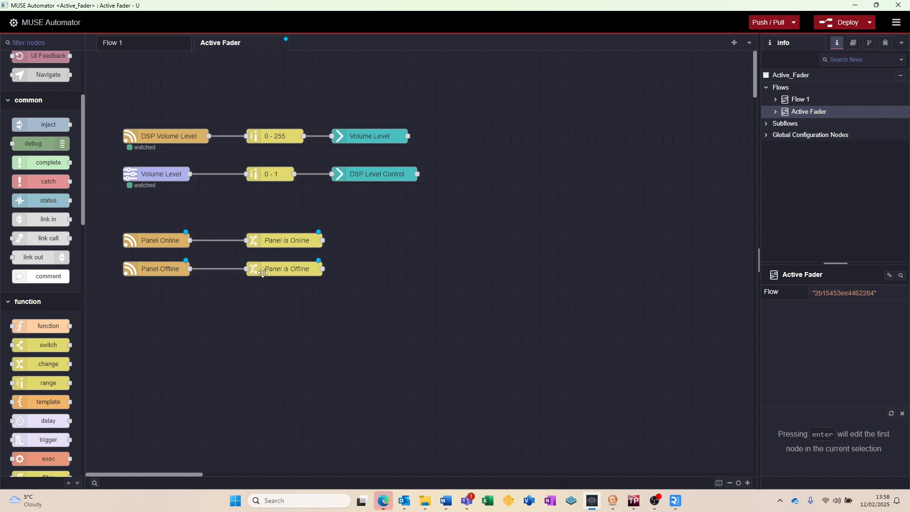
{"action": "left_click", "coordinate": [838, 28]}
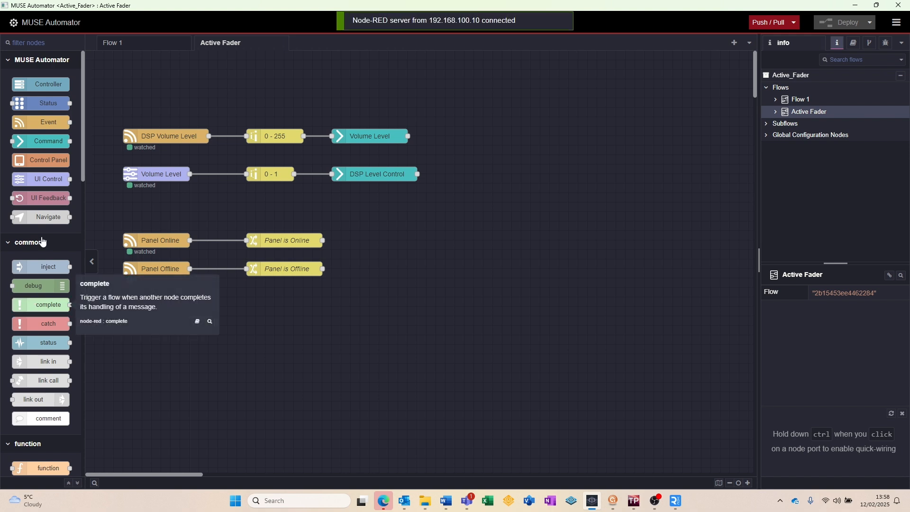
Step: Add a Status node above the Panel is Online node and name it Current Volume Level
{"action": "left_click_drag", "start_coordinate": [42, 104], "coordinate": [272, 222]}
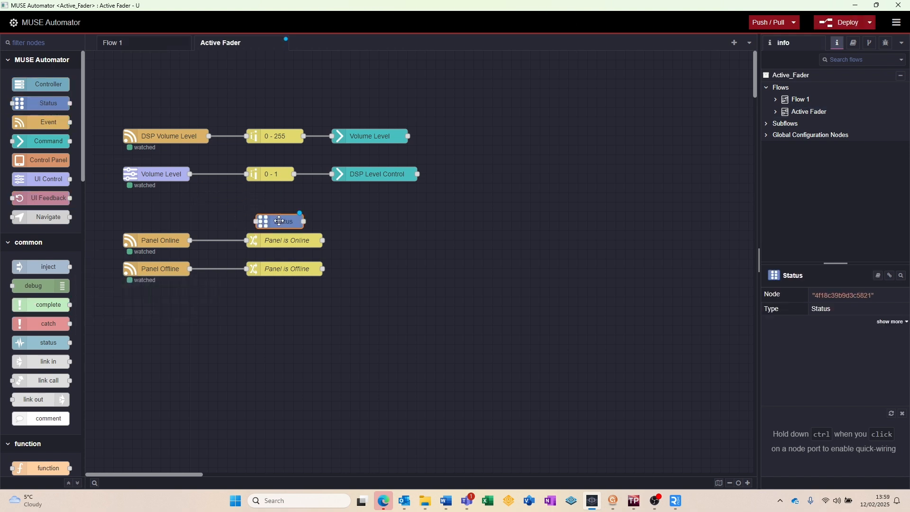
{"action": "double_click", "coordinate": [271, 222]}
{"action": "type", "text": "Cu"}
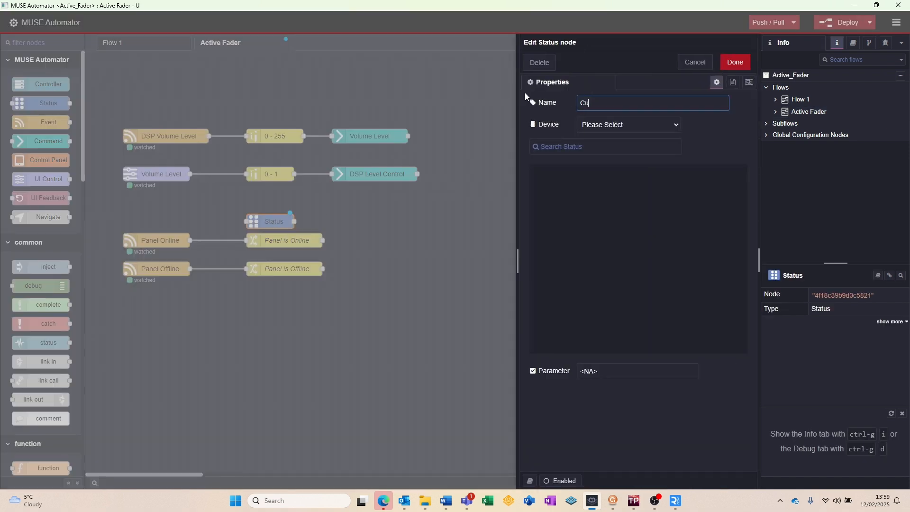
{"action": "type", "text": "rrent Volume Level"}
Step: Point the Current Volume Level node to SoundwebLondonBLU-50-1, parameter //Audio/Event Space/Master, Normalized, and feed it from the Panel Online event
{"action": "left_click", "coordinate": [629, 125]}
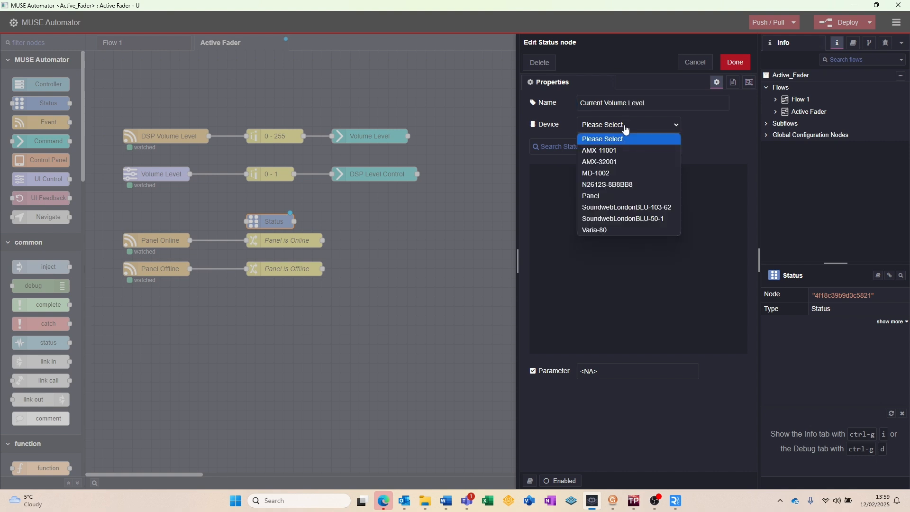
{"action": "left_click", "coordinate": [602, 218]}
{"action": "left_click", "coordinate": [558, 197]}
{"action": "left_click", "coordinate": [582, 273]}
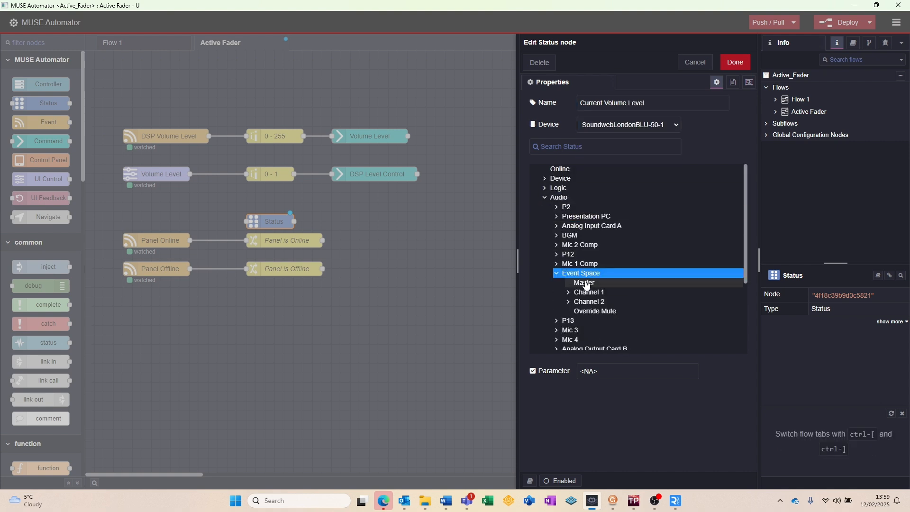
{"action": "left_click", "coordinate": [586, 283]}
{"action": "left_click", "coordinate": [715, 397]}
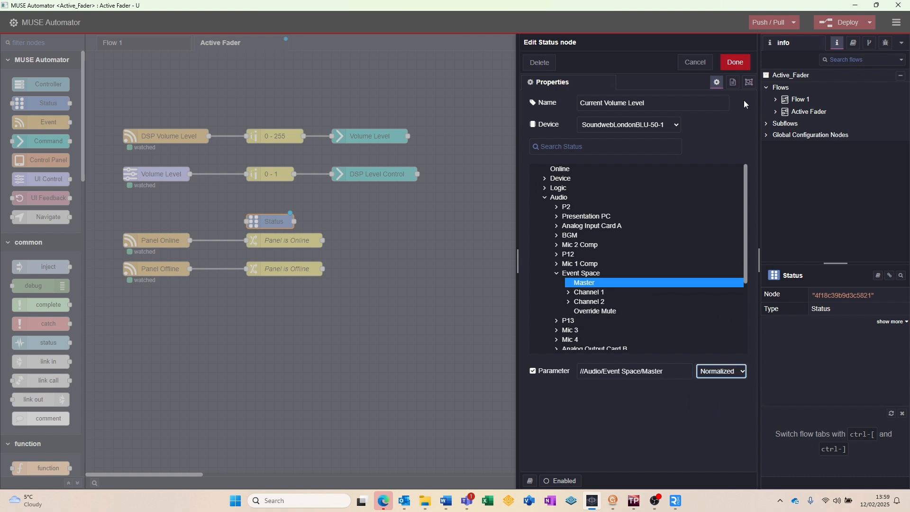
{"action": "left_click", "coordinate": [735, 62]}
{"action": "left_click_drag", "start_coordinate": [190, 240], "coordinate": [246, 222]}
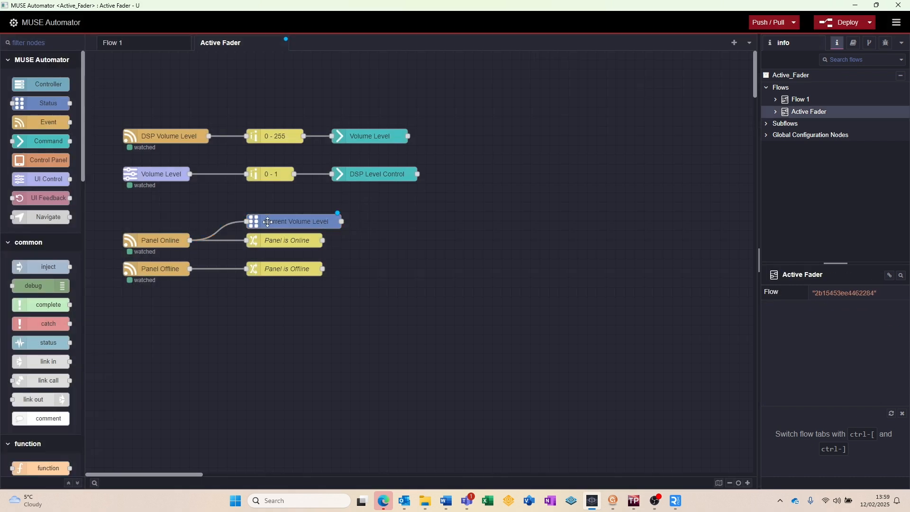
Step: Duplicate the 0 - 255 range node beside Current Volume Level and wire Current Volume Level into the copy
{"action": "double_click", "coordinate": [275, 136]}
{"action": "left_click", "coordinate": [695, 62]}
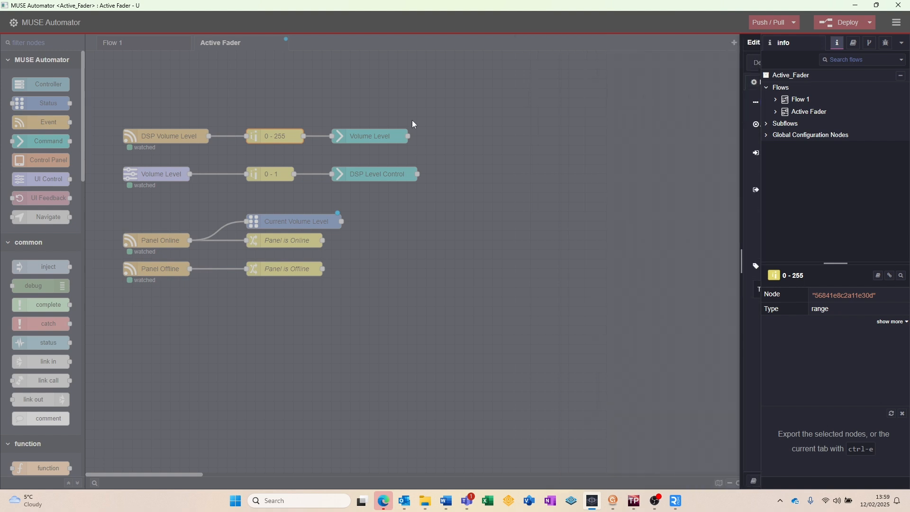
{"action": "key", "text": "ctrl+c"}
{"action": "key", "text": "ctrl+v"}
{"action": "left_click", "coordinate": [393, 222]}
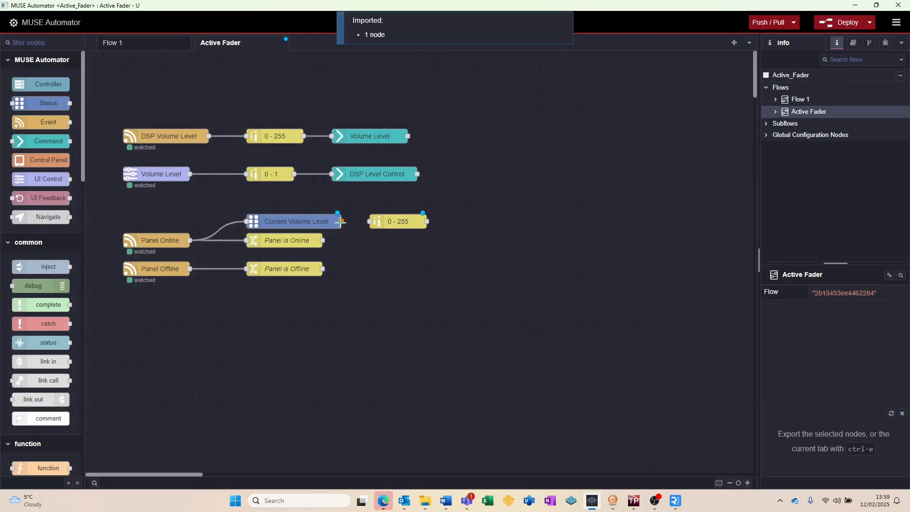
{"action": "left_click_drag", "start_coordinate": [341, 221], "coordinate": [376, 222]}
Step: Duplicate the Volume Level command after the copied 0 - 255 range node, wire the two together, and deploy the flow
{"action": "left_click", "coordinate": [374, 137]}
{"action": "key", "text": "ctrl+c"}
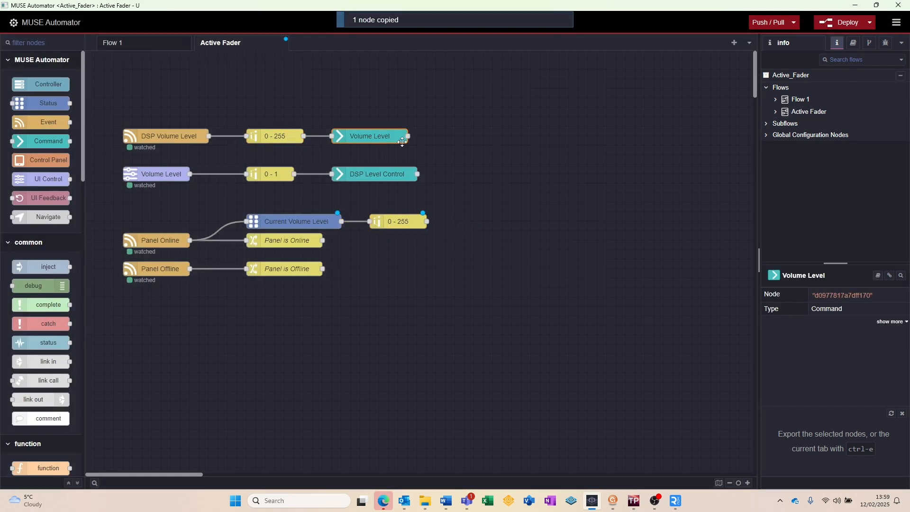
{"action": "key", "text": "ctrl+v"}
{"action": "left_click", "coordinate": [493, 221]}
{"action": "left_click_drag", "start_coordinate": [427, 222], "coordinate": [455, 222]}
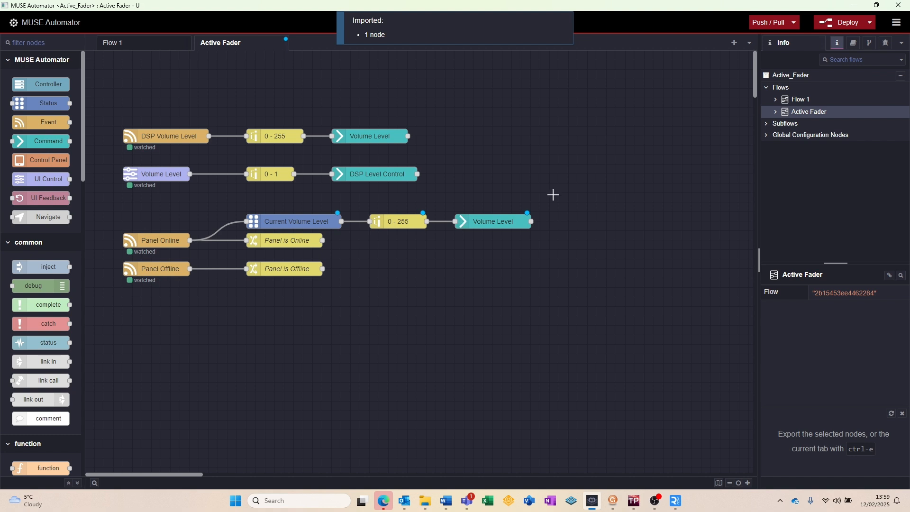
{"action": "left_click", "coordinate": [837, 22]}
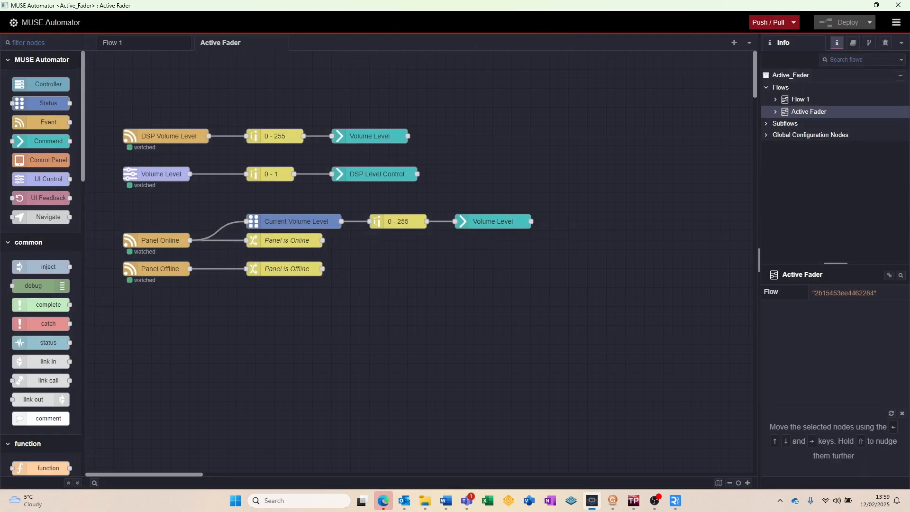
Step: Add a switch node below the 0 - 1 range node and name it Panel Online?
{"action": "scroll", "coordinate": [41, 285], "scroll_direction": "down", "scroll_amount": 5}
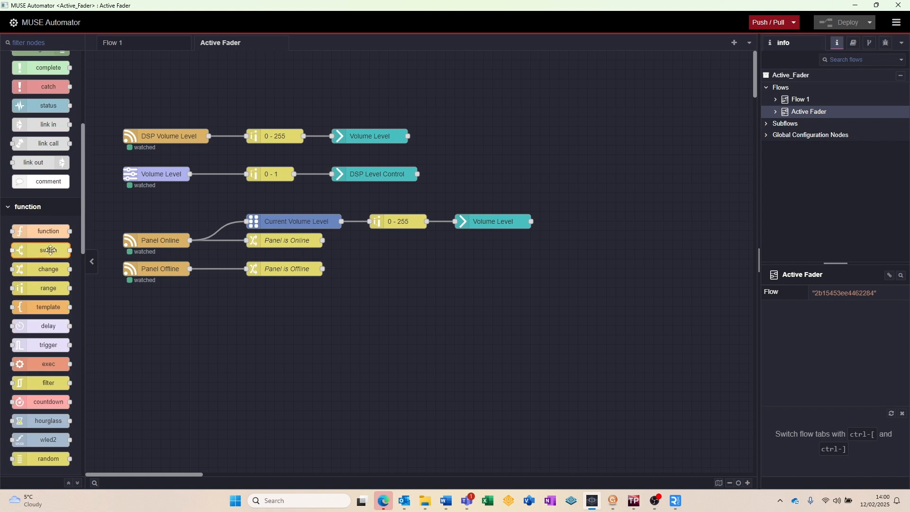
{"action": "left_click_drag", "start_coordinate": [43, 250], "coordinate": [277, 196]}
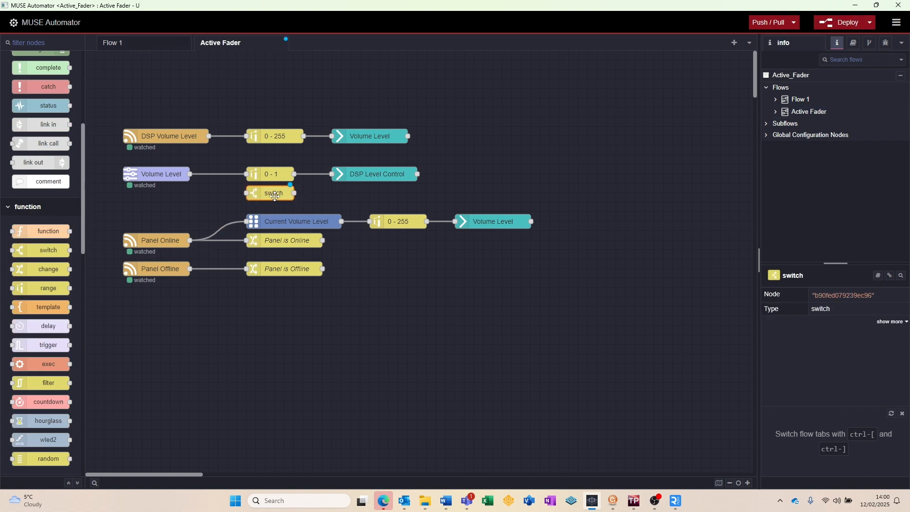
{"action": "double_click", "coordinate": [275, 195]}
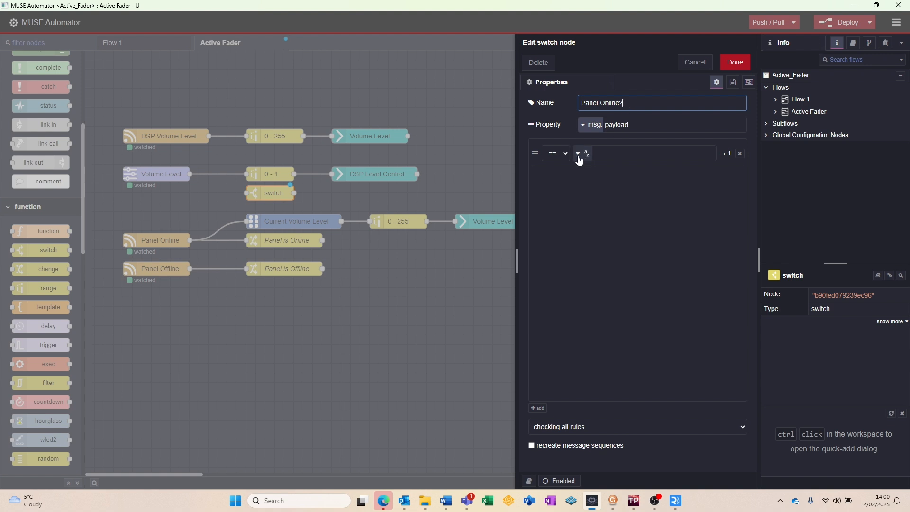
Step: Make the Panel Online? switch test the flow variable PanelOnline with a Boolean state rule instead of an equality comparison
{"action": "left_click", "coordinate": [584, 125]}
{"action": "left_click", "coordinate": [593, 151]}
{"action": "left_click_drag", "start_coordinate": [635, 125], "coordinate": [514, 125]}
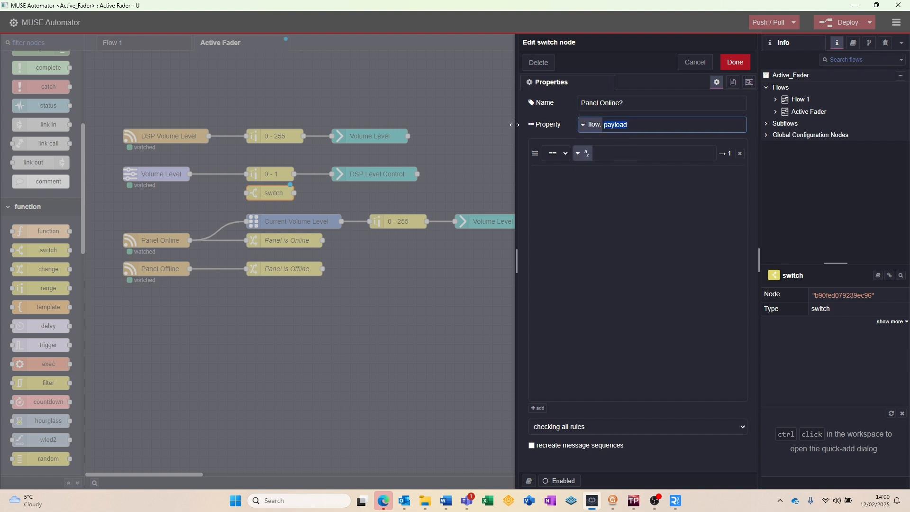
{"action": "type", "text": "PanelOnline"}
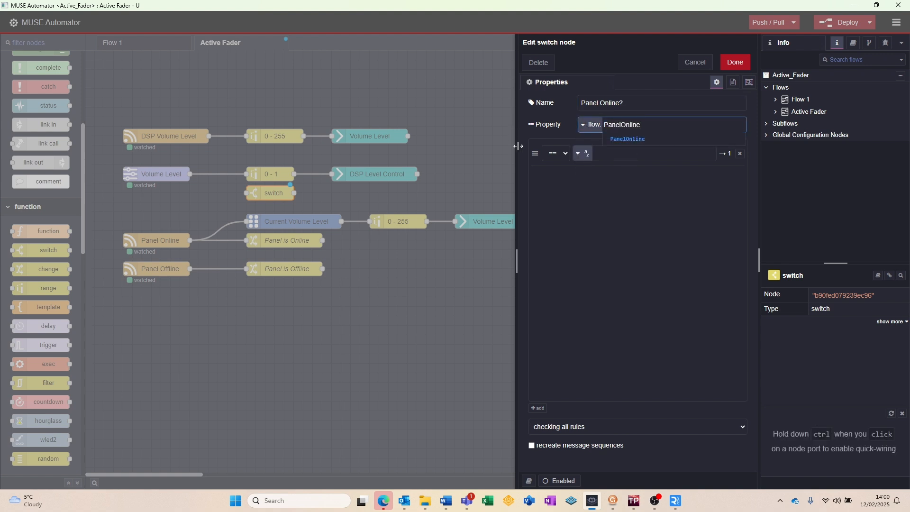
{"action": "left_click", "coordinate": [558, 153]}
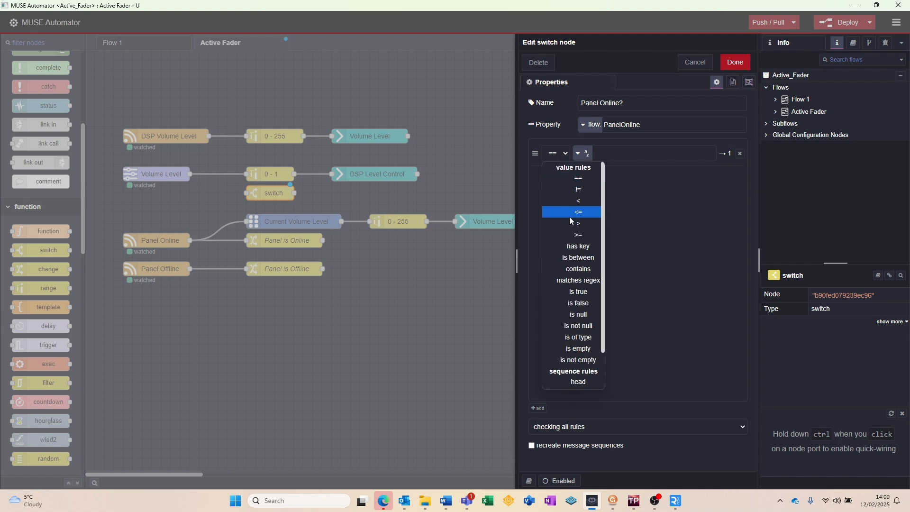
{"action": "left_click", "coordinate": [572, 301]}
{"action": "left_click", "coordinate": [736, 62]}
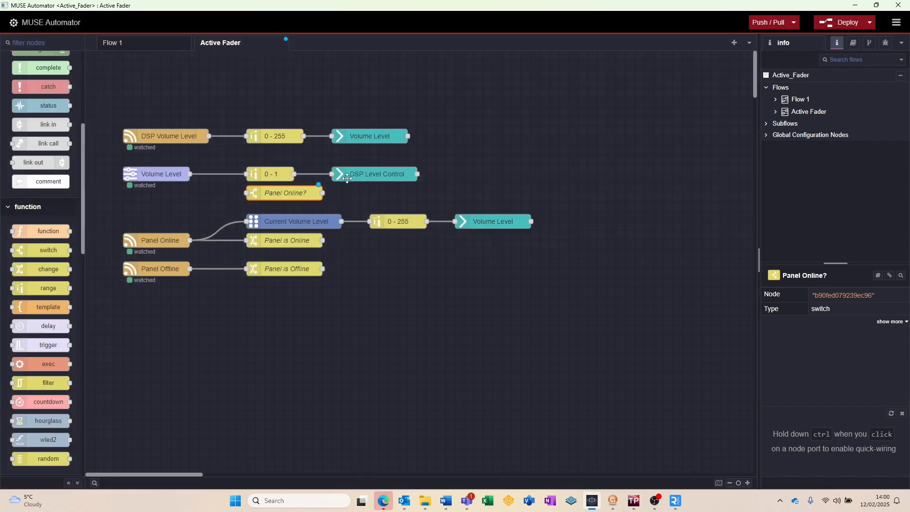
Step: Shift DSP Level Control and the 0 - 1 range node along, and insert Panel Online? into the wire between Volume Level and 0 - 1
{"action": "left_click_drag", "start_coordinate": [368, 175], "coordinate": [444, 175]}
{"action": "left_click_drag", "start_coordinate": [269, 175], "coordinate": [344, 175]}
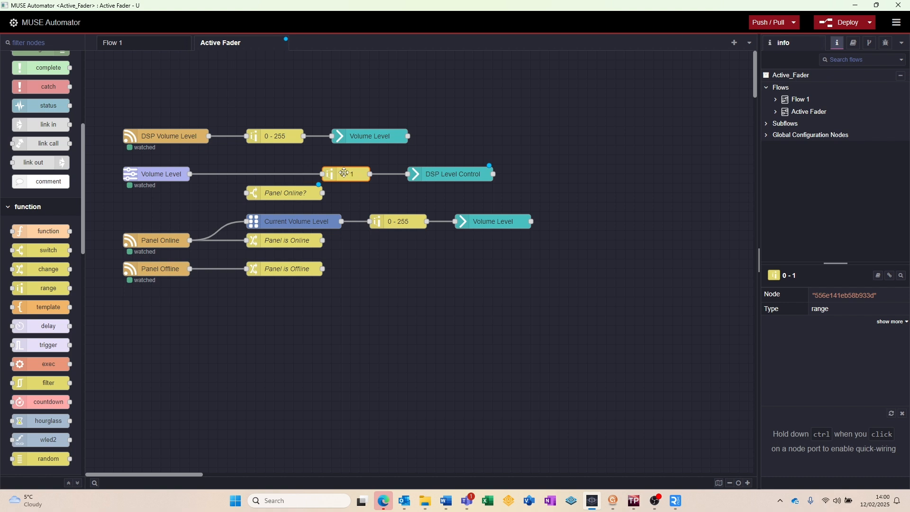
{"action": "left_click_drag", "start_coordinate": [282, 195], "coordinate": [244, 177]}
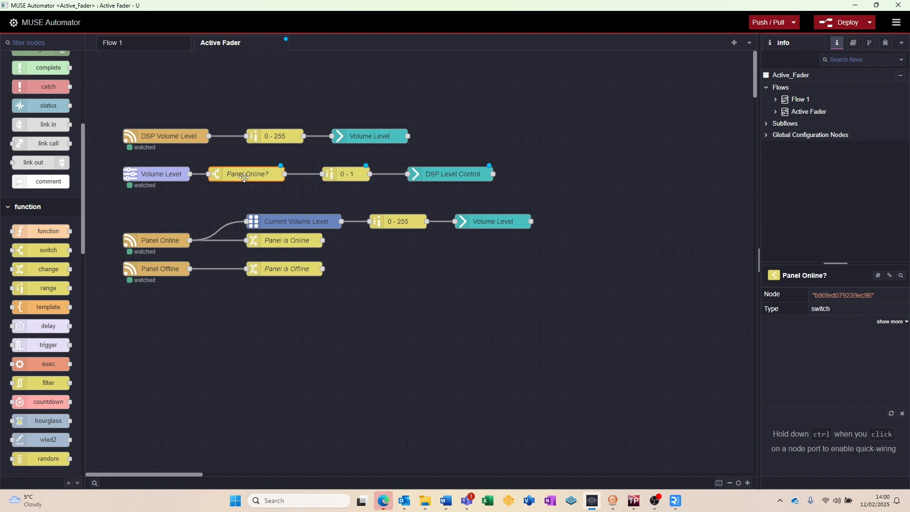